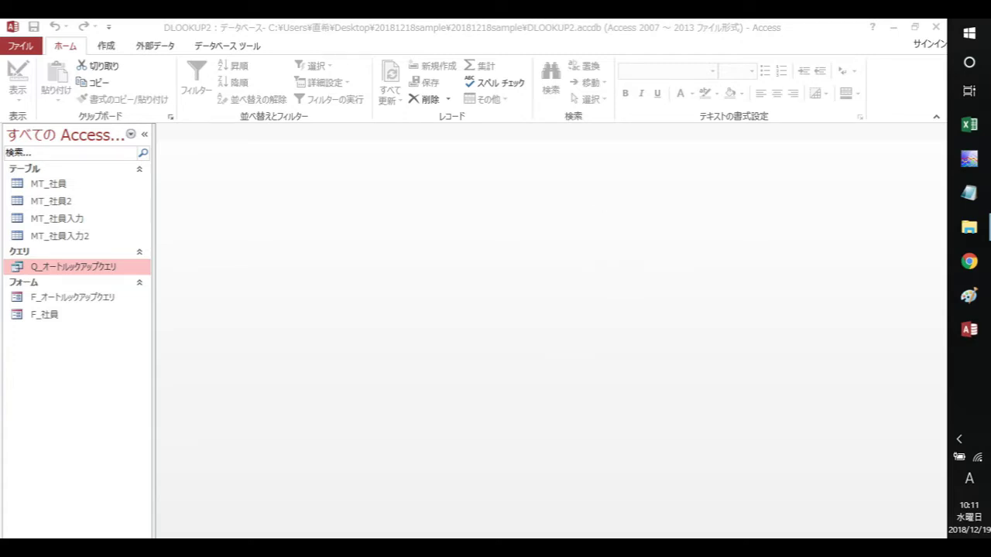
Open the F_社員 form, then view the MT_社員 employee records and close that table
{"action": "left_click", "coordinate": [59, 200]}
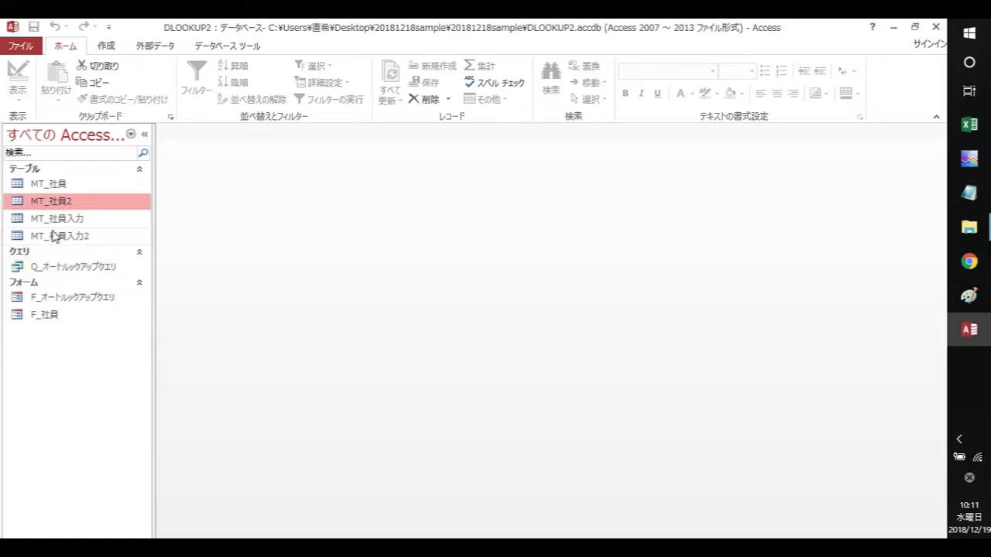
{"action": "left_click", "coordinate": [57, 238]}
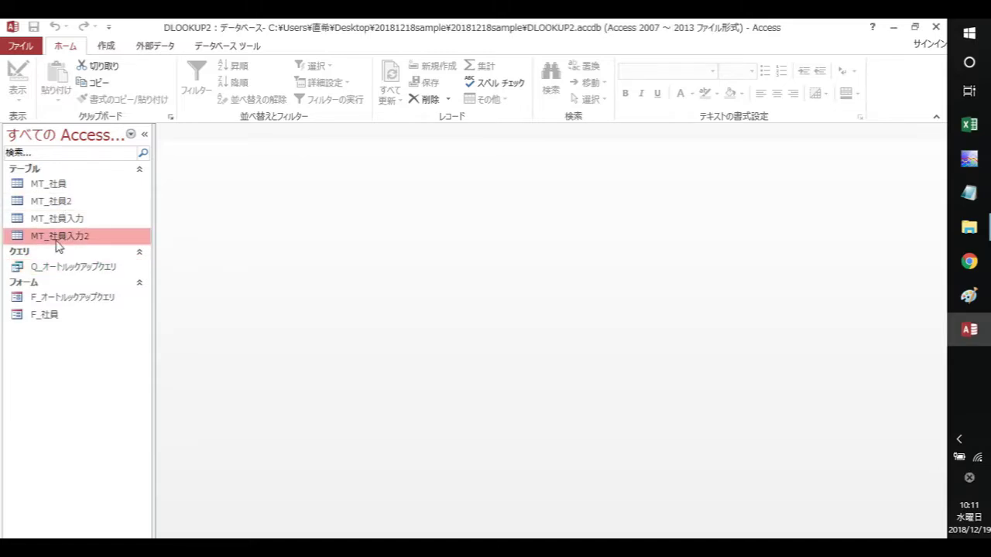
{"action": "left_click", "coordinate": [74, 268]}
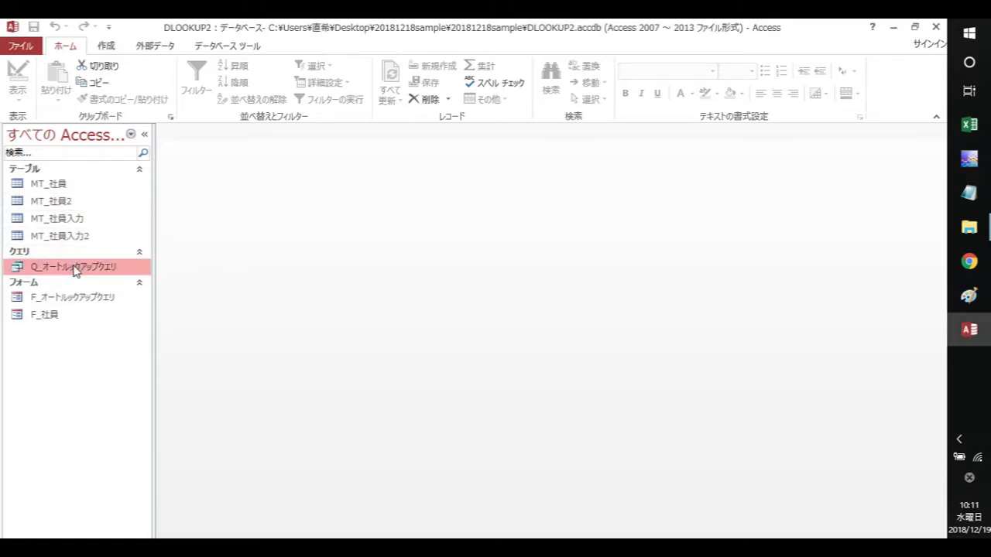
{"action": "left_click", "coordinate": [66, 302]}
{"action": "left_click", "coordinate": [48, 314]}
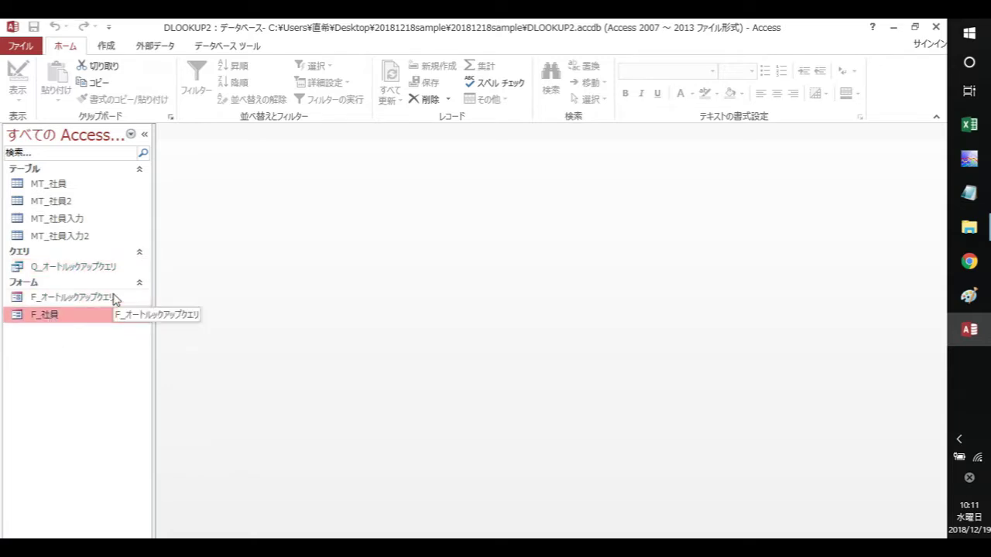
{"action": "double_click", "coordinate": [43, 319]}
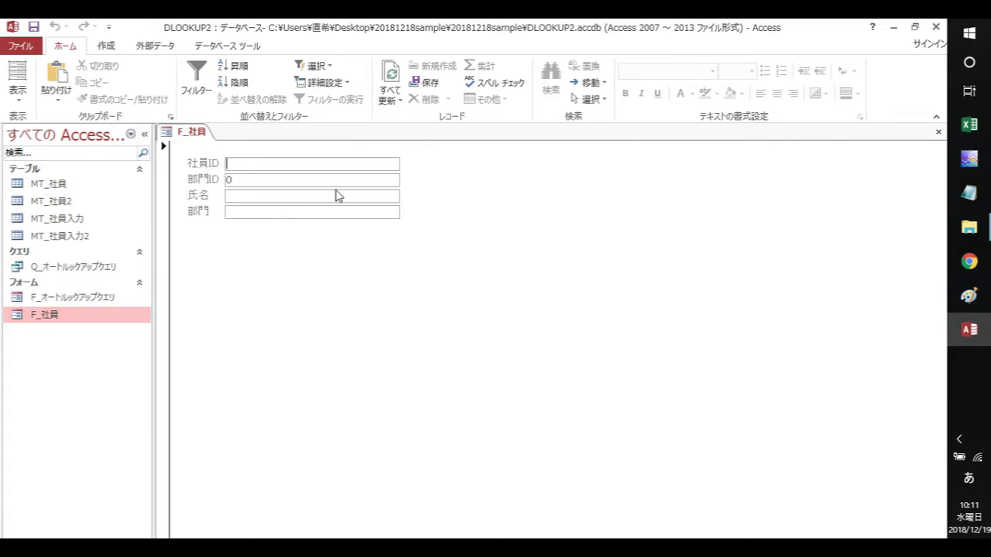
{"action": "double_click", "coordinate": [53, 186]}
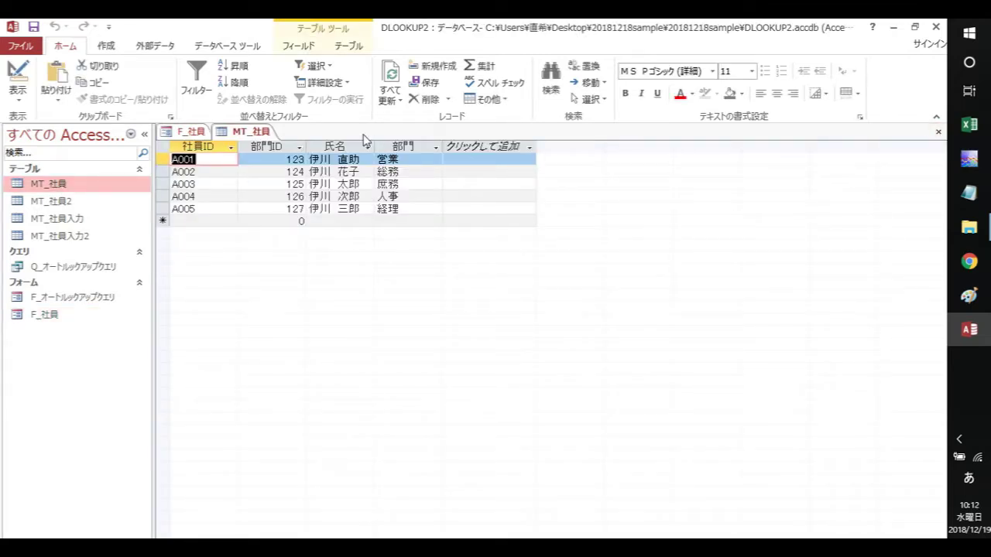
{"action": "left_click", "coordinate": [939, 133]}
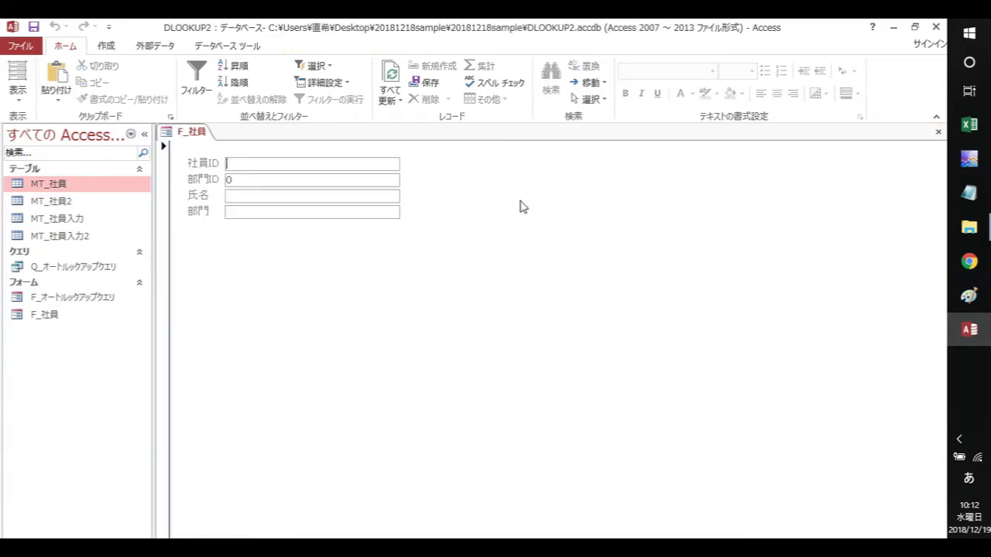
Enter 社員ID A001 so the employee name and department 営業 fill in, then re-edit the ID
{"action": "type", "text": "A"}
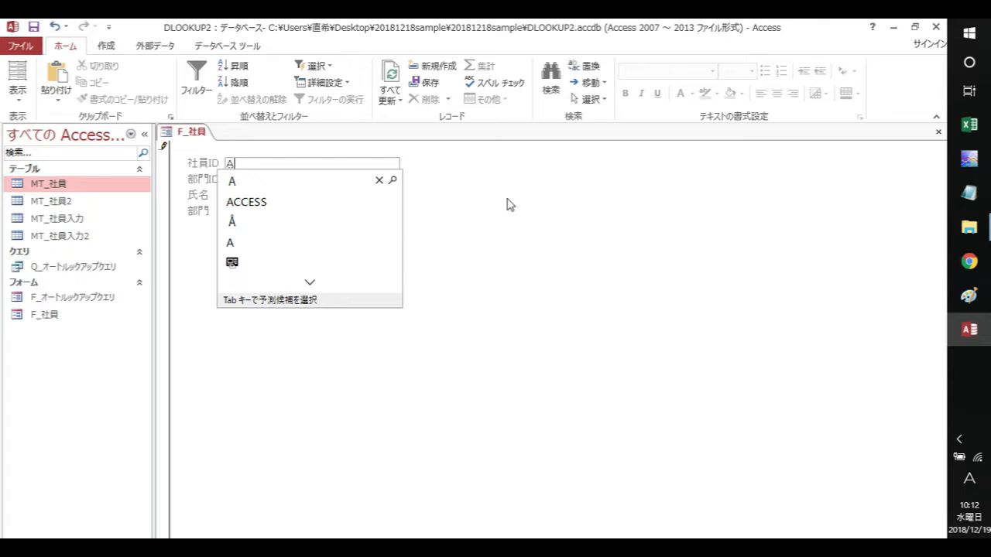
{"action": "key", "text": "BackSpace"}
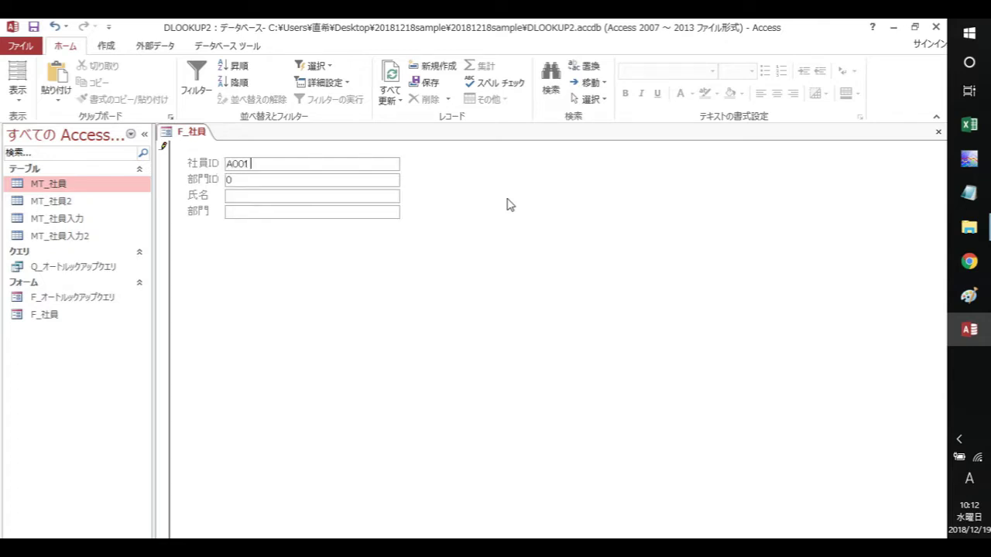
{"action": "key", "text": "Return"}
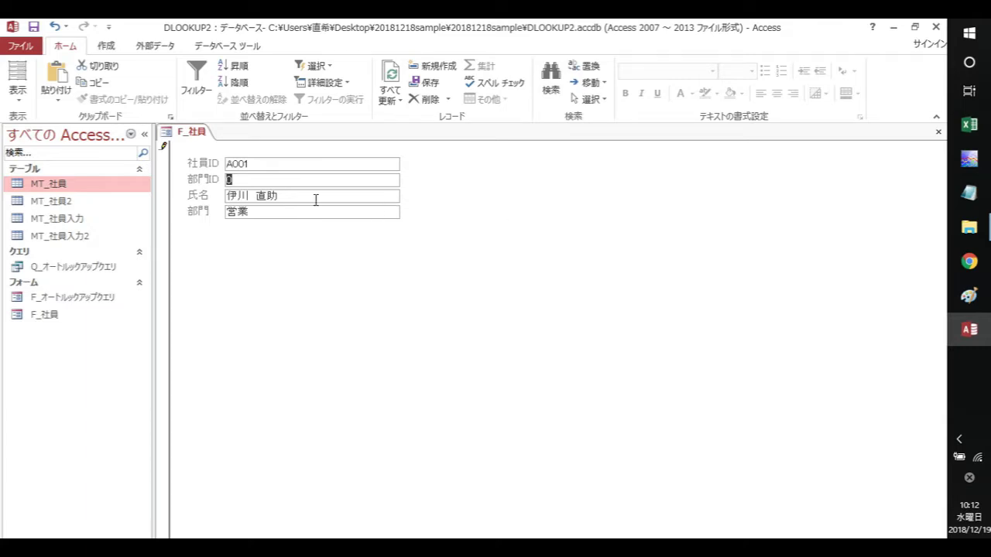
{"action": "left_click", "coordinate": [303, 168]}
{"action": "type", "text": "7"}
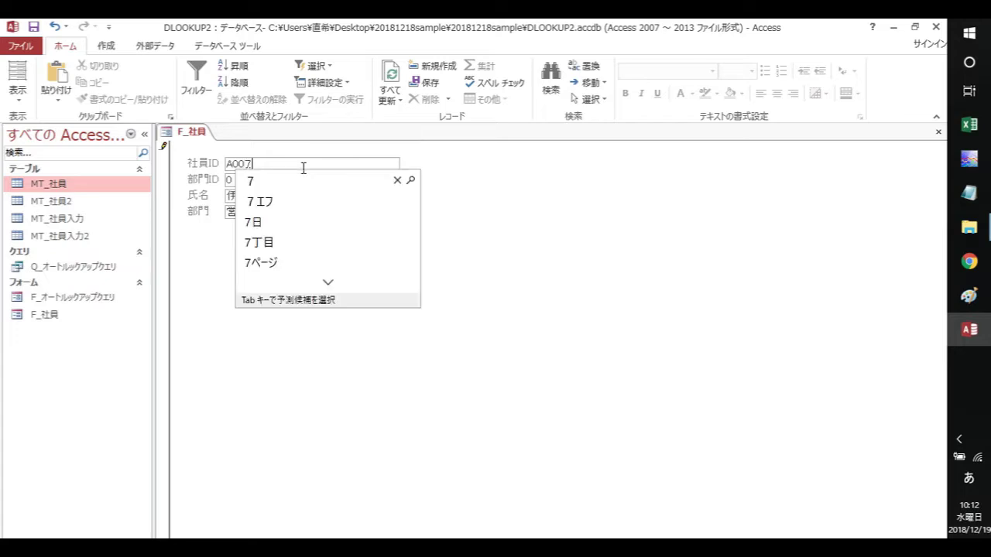
Commit 社員ID A007, accept adding the missing ID, and close the MT_社員 table that appears
{"action": "key", "text": "BackSpace"}
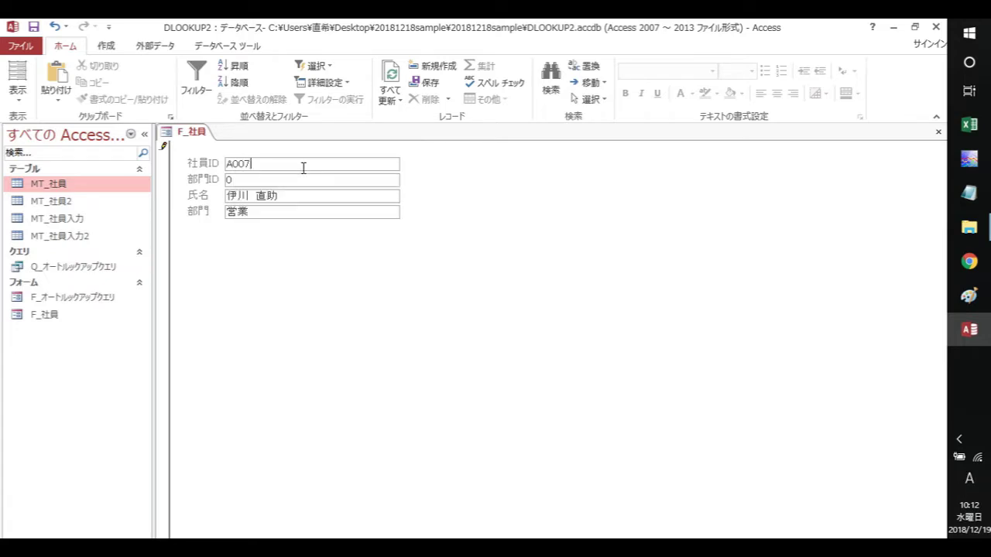
{"action": "key", "text": "Return"}
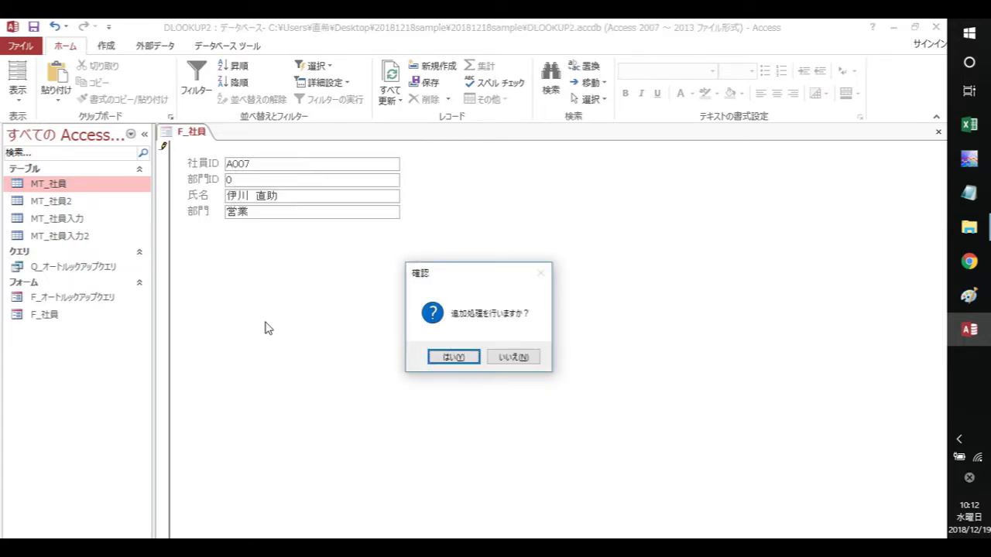
{"action": "left_click", "coordinate": [454, 358]}
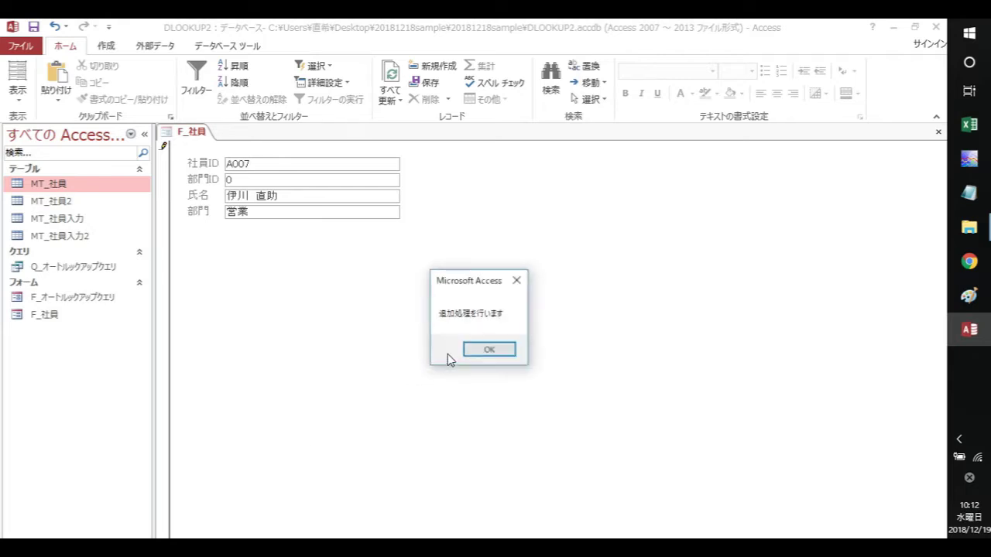
{"action": "left_click", "coordinate": [488, 352]}
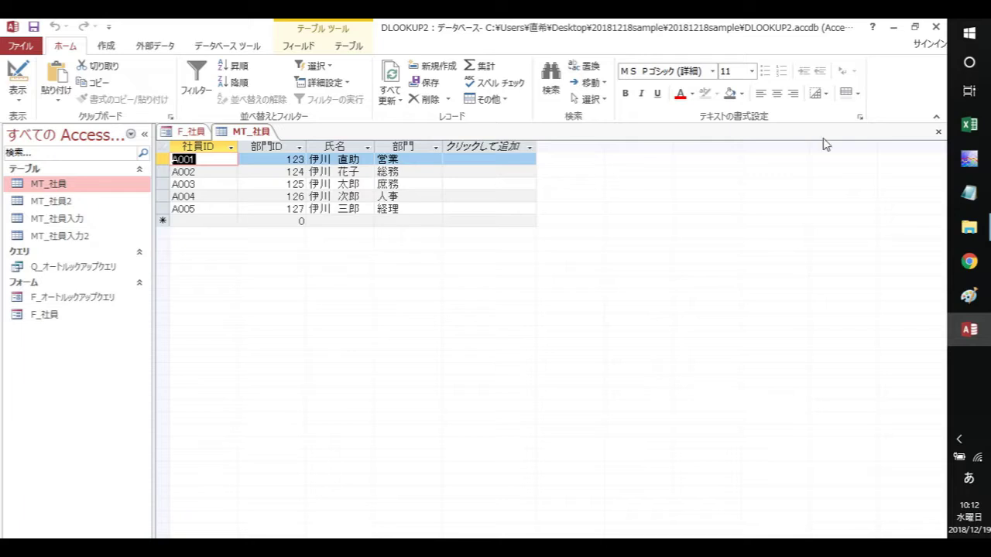
{"action": "left_click", "coordinate": [938, 132]}
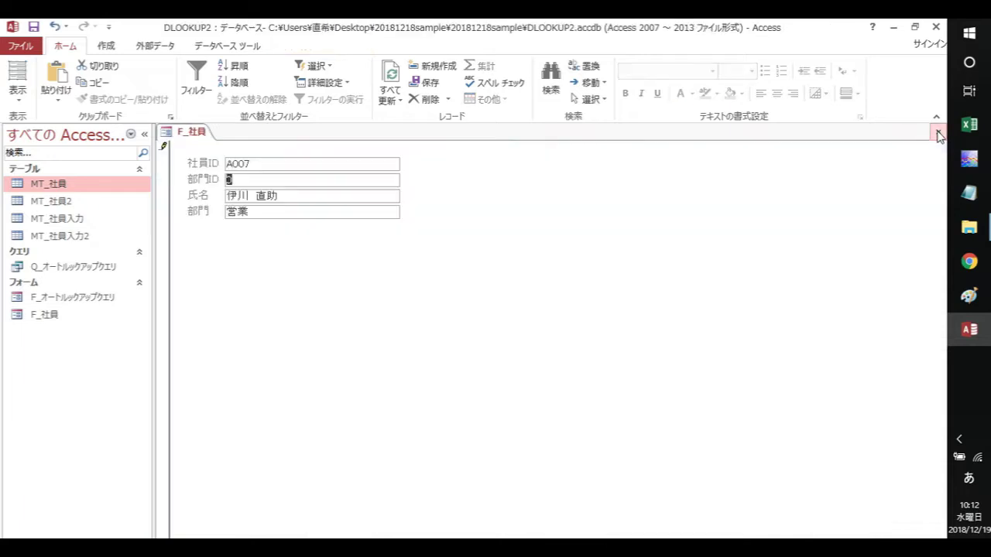
Change 社員ID to A006, decline adding it, then switch to the Notepad code listing
{"action": "left_click", "coordinate": [329, 167]}
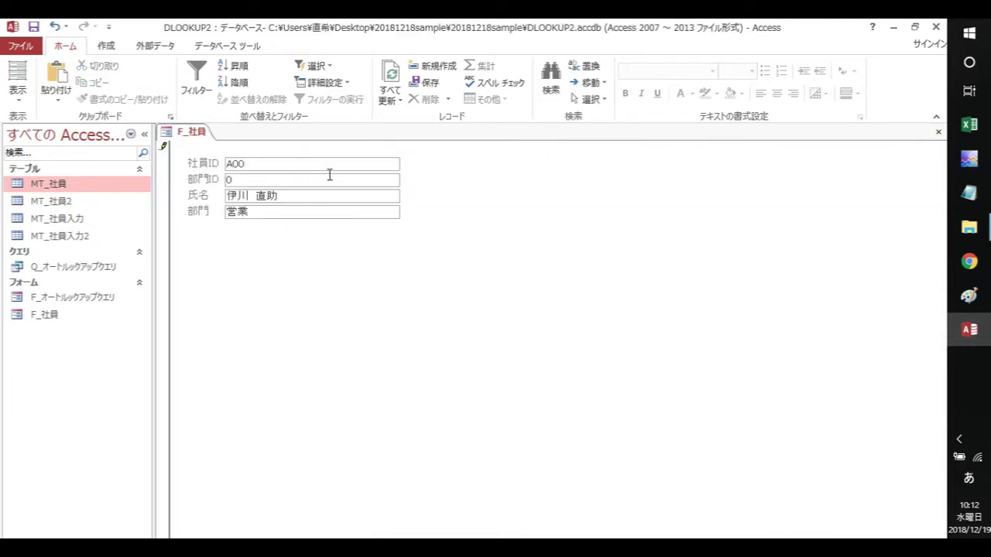
{"action": "type", "text": "6"}
{"action": "key", "text": "Return"}
{"action": "key", "text": "Return"}
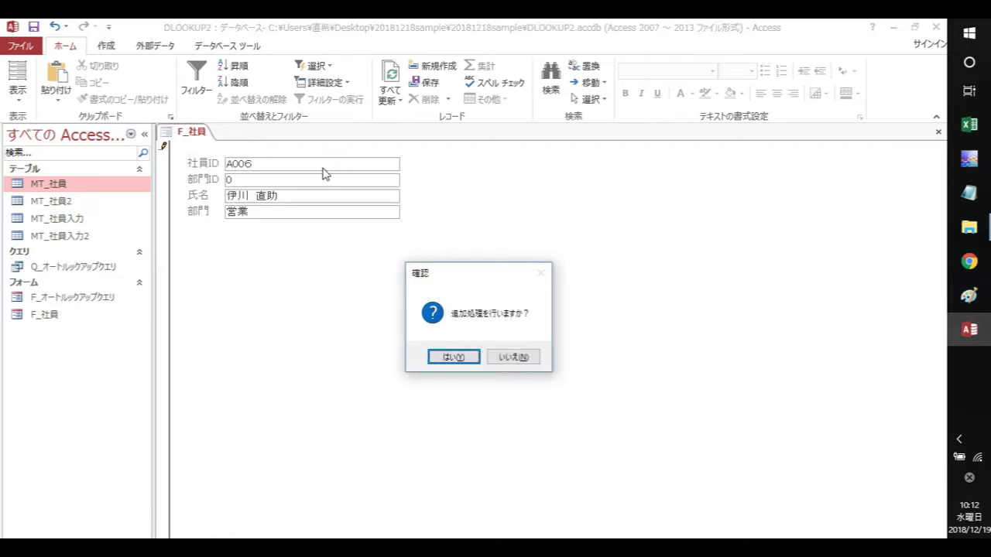
{"action": "left_click", "coordinate": [502, 354]}
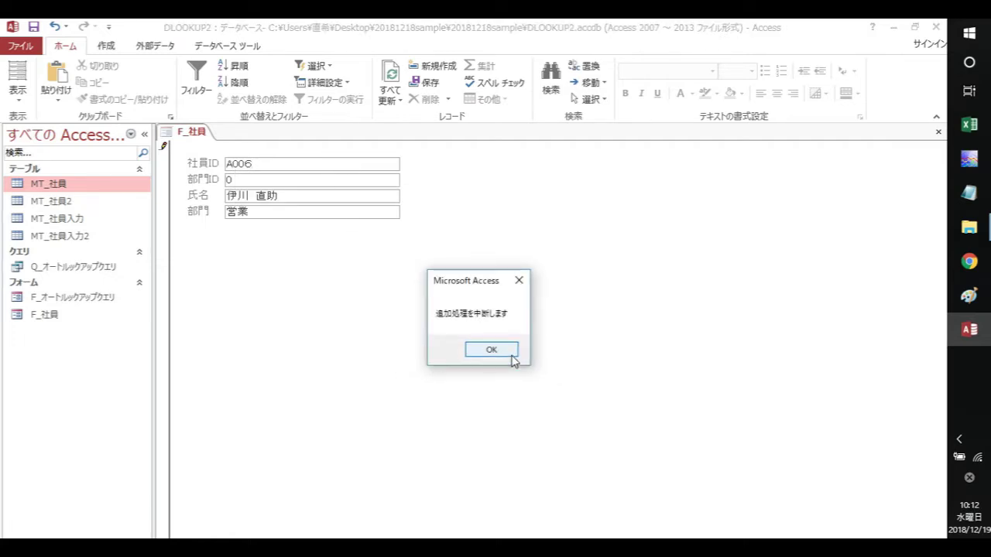
{"action": "left_click", "coordinate": [507, 353]}
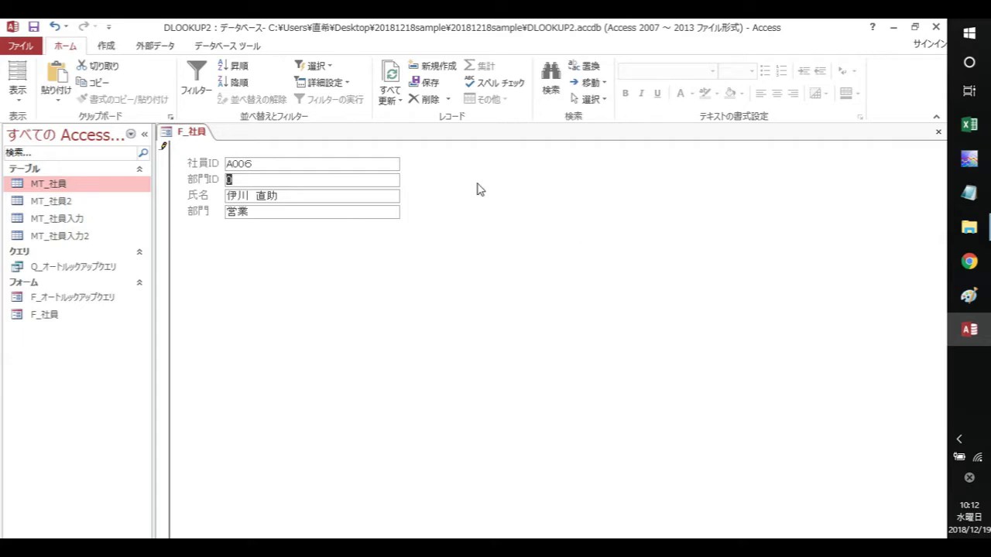
{"action": "left_click", "coordinate": [968, 193]}
Highlight the Private Sub 社員ID_AfterUpdate line and its 社員ID_ prefix in the code
{"action": "scroll", "coordinate": [411, 272], "scroll_direction": "up", "scroll_amount": 4}
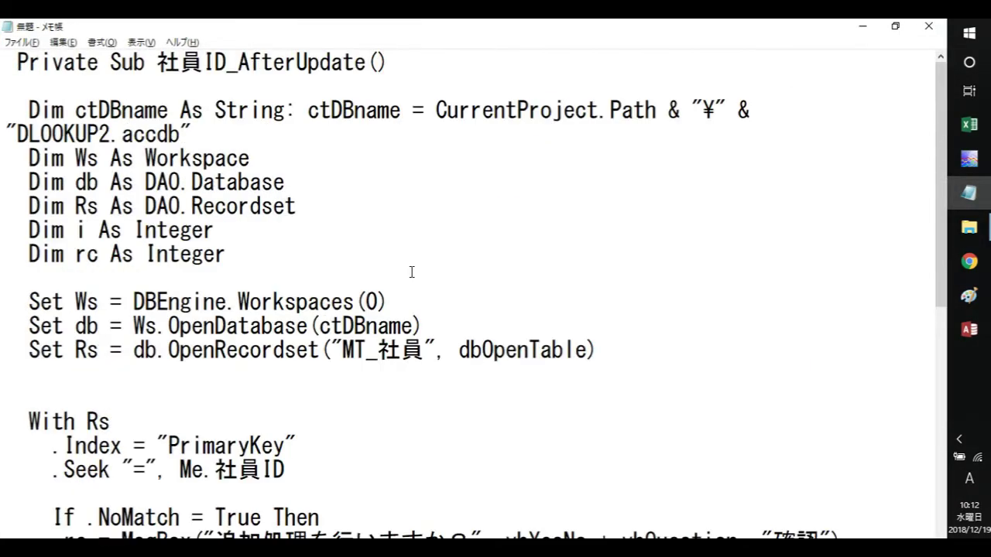
{"action": "scroll", "coordinate": [412, 272], "scroll_direction": "down", "scroll_amount": 7}
{"action": "scroll", "coordinate": [412, 272], "scroll_direction": "up", "scroll_amount": 3}
{"action": "scroll", "coordinate": [413, 272], "scroll_direction": "up", "scroll_amount": 4}
{"action": "left_click_drag", "start_coordinate": [434, 69], "coordinate": [6, 62]}
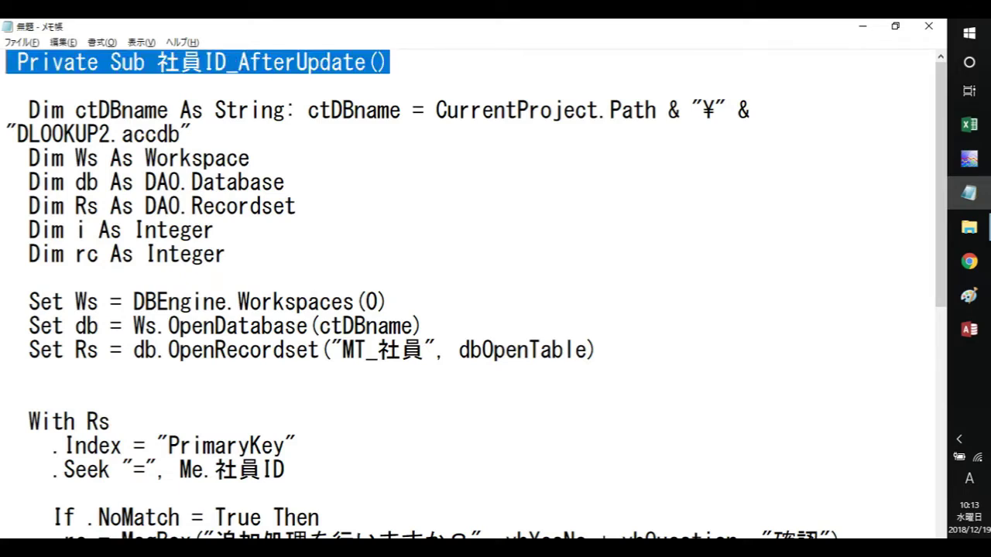
{"action": "left_click", "coordinate": [417, 226]}
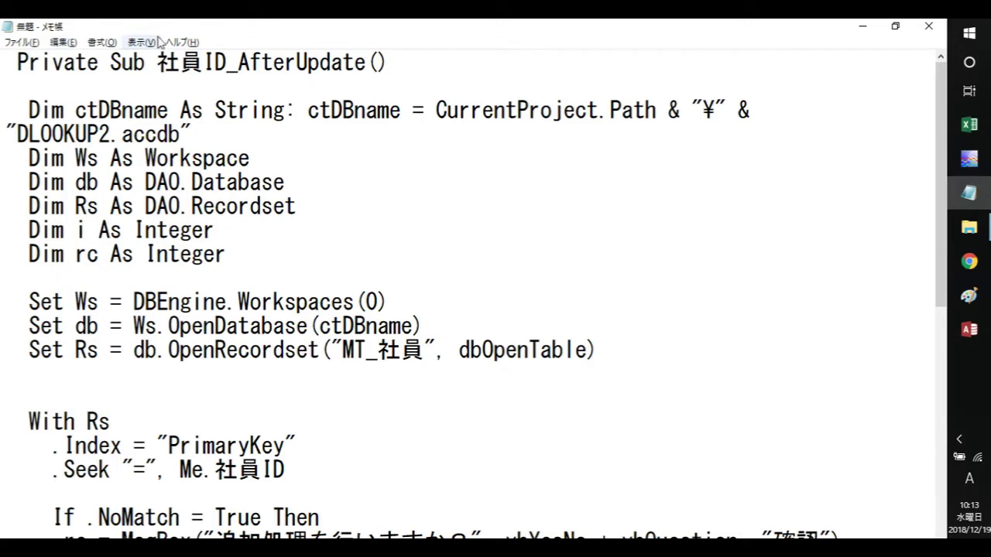
{"action": "left_click_drag", "start_coordinate": [158, 62], "coordinate": [236, 62]}
{"action": "left_click", "coordinate": [263, 135]}
Highlight LOOKUP2 in the database file name, then minimize Notepad to show the desktop
{"action": "left_click", "coordinate": [112, 136]}
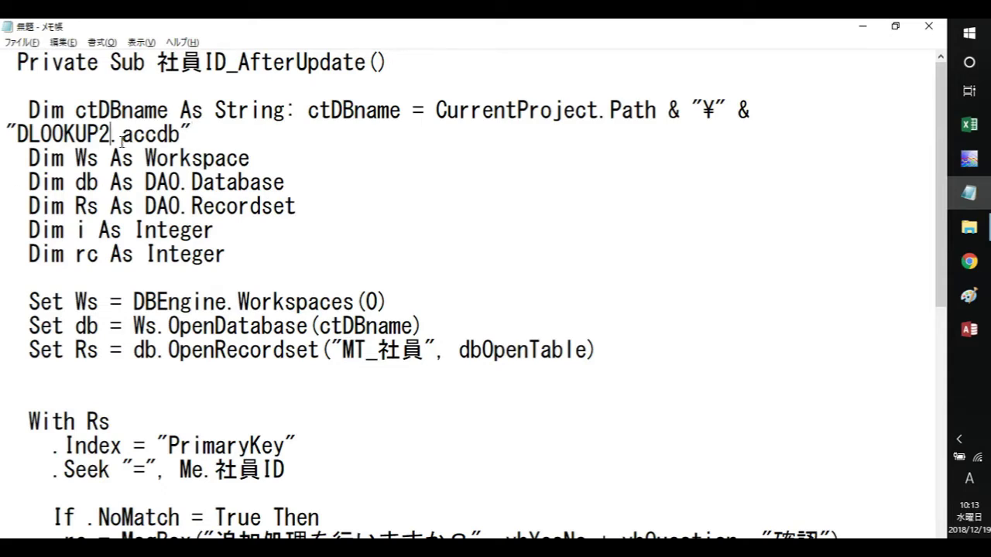
{"action": "left_click_drag", "start_coordinate": [116, 136], "coordinate": [29, 136]}
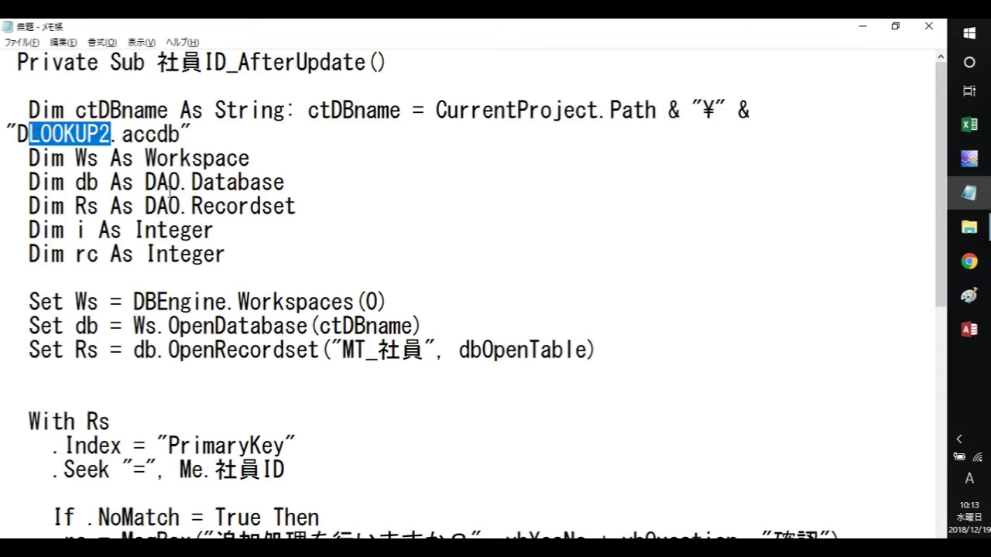
{"action": "key", "text": "super+d"}
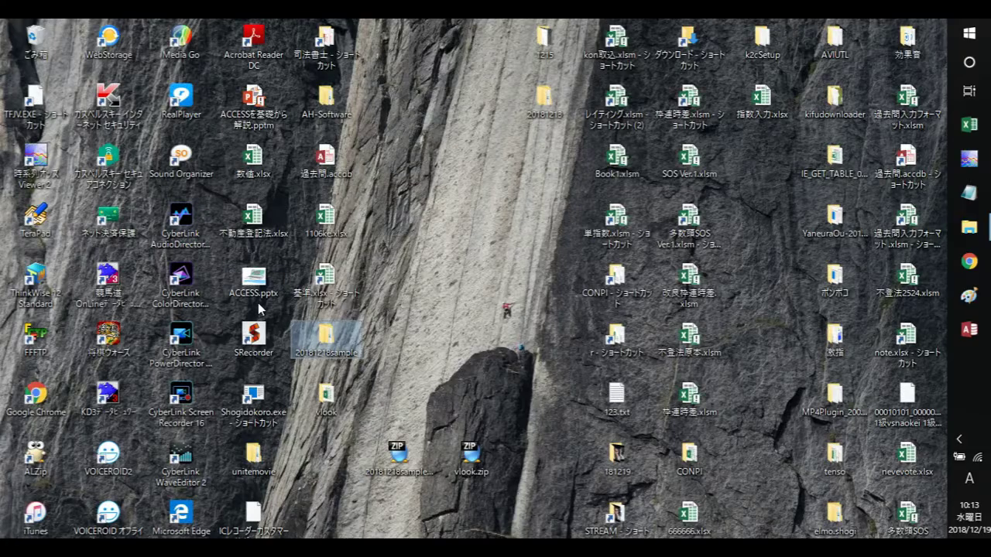
Open the nested 20181218sample folder to find DLOOKUP2.accdb, then return to the Notepad code
{"action": "double_click", "coordinate": [328, 338]}
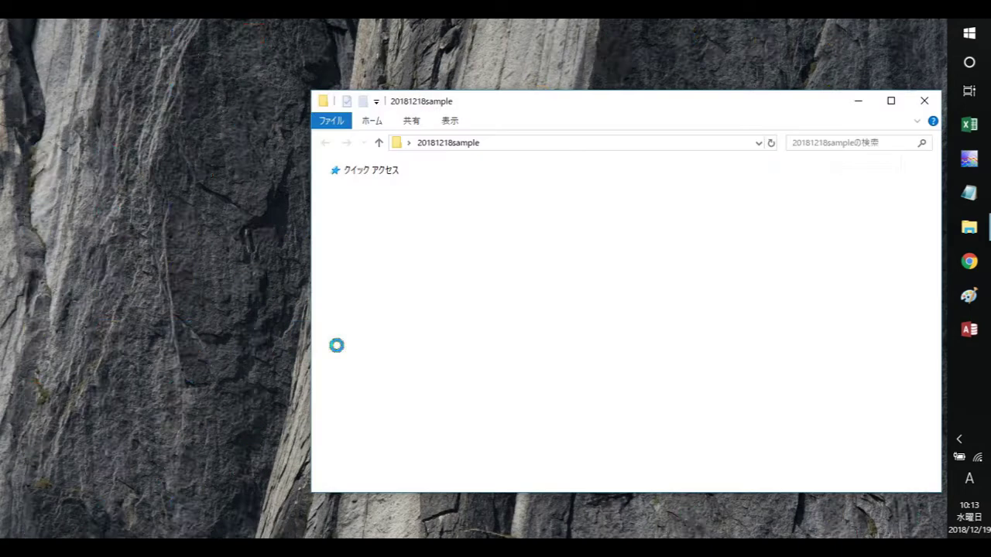
{"action": "double_click", "coordinate": [521, 187]}
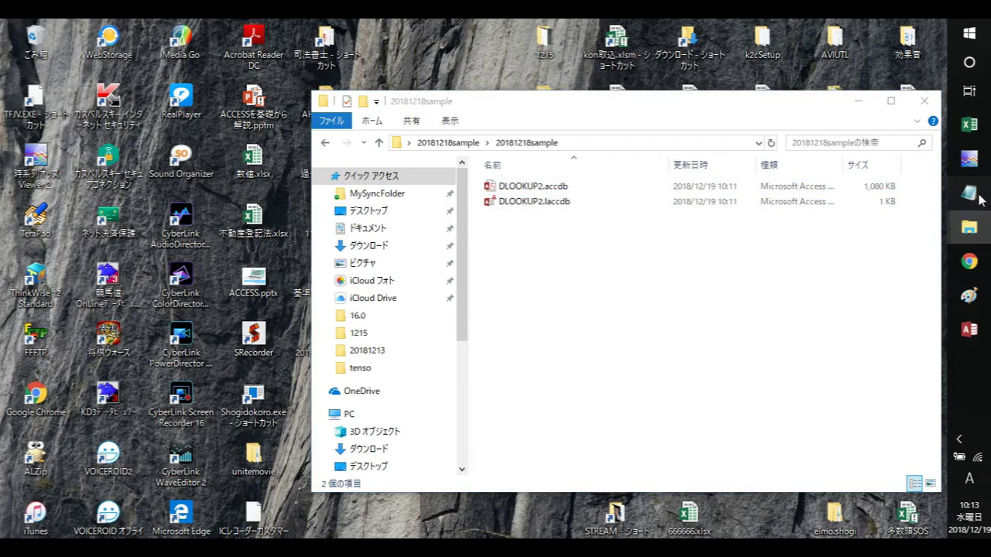
{"action": "left_click", "coordinate": [968, 193]}
{"action": "left_click", "coordinate": [107, 164]}
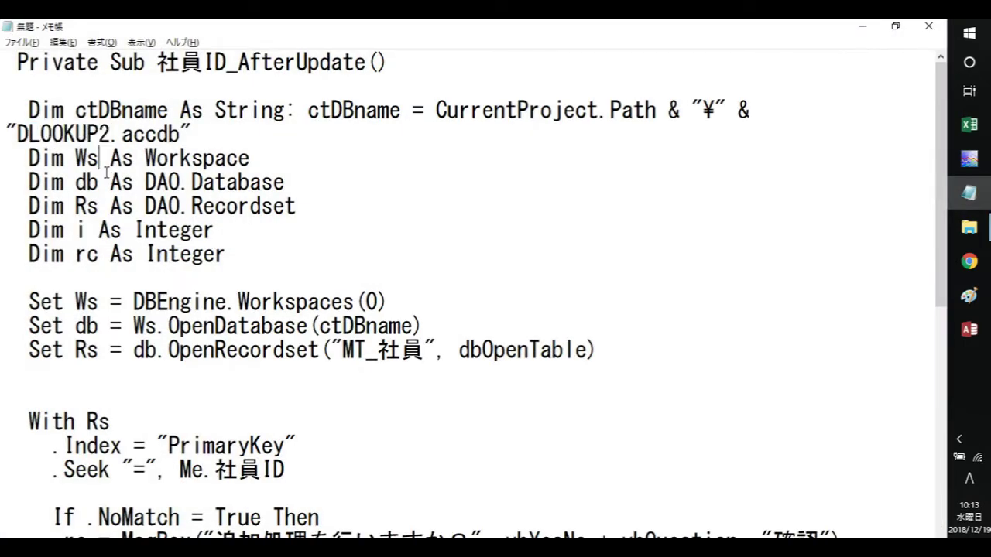
{"action": "mouse_move", "coordinate": [28, 158]}
{"action": "left_mouse_down"}
{"action": "mouse_move", "coordinate": [66, 207]}
{"action": "mouse_move", "coordinate": [281, 261]}
{"action": "left_mouse_up"}
{"action": "left_click", "coordinate": [318, 277]}
{"action": "left_click", "coordinate": [24, 139]}
{"action": "left_click_drag", "start_coordinate": [18, 139], "coordinate": [114, 139]}
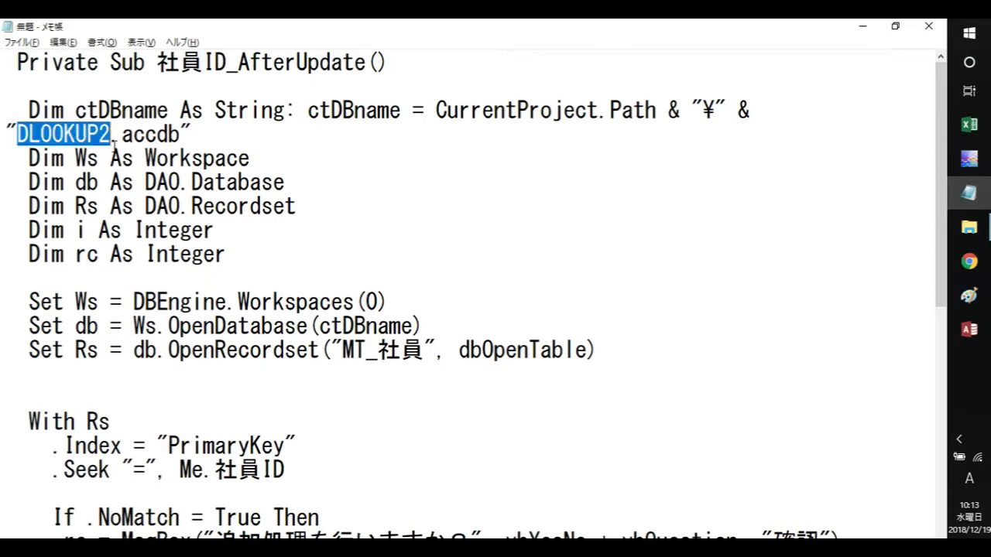
{"action": "scroll", "coordinate": [354, 376], "scroll_direction": "down", "scroll_amount": 2}
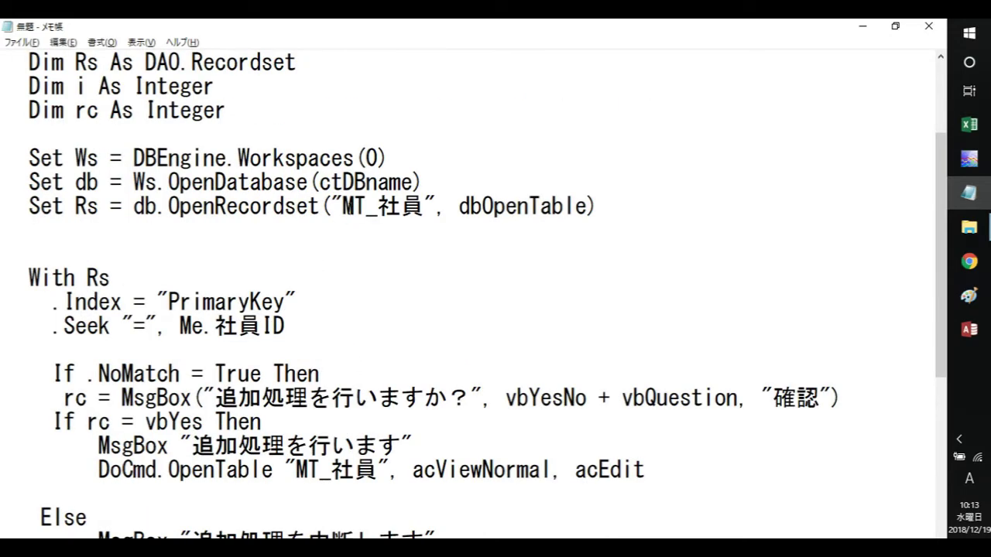
{"action": "left_click_drag", "start_coordinate": [344, 206], "coordinate": [424, 208]}
{"action": "scroll", "coordinate": [290, 288], "scroll_direction": "down", "scroll_amount": 4}
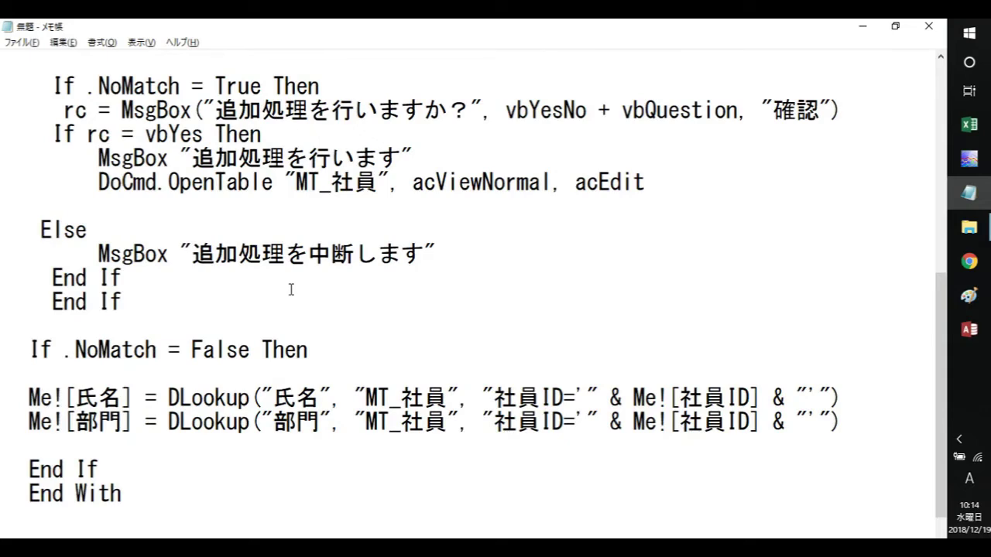
{"action": "scroll", "coordinate": [290, 287], "scroll_direction": "up", "scroll_amount": 3}
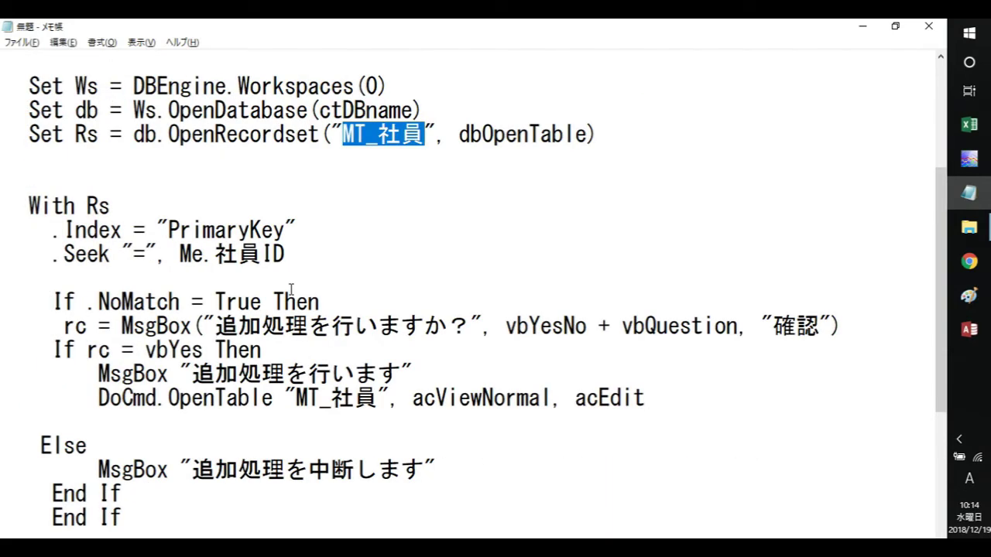
{"action": "left_click_drag", "start_coordinate": [170, 237], "coordinate": [294, 240]}
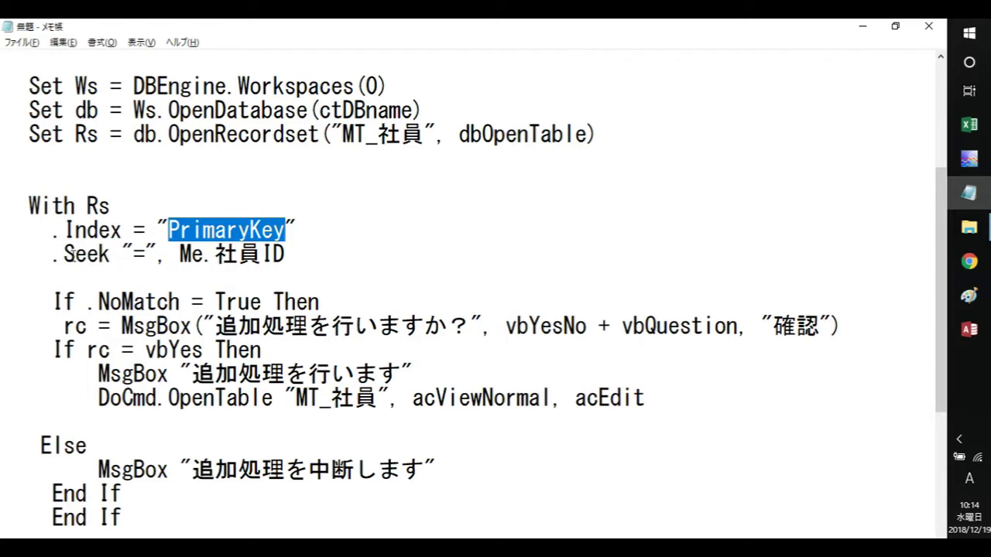
{"action": "left_click", "coordinate": [969, 329]}
{"action": "left_click", "coordinate": [298, 171]}
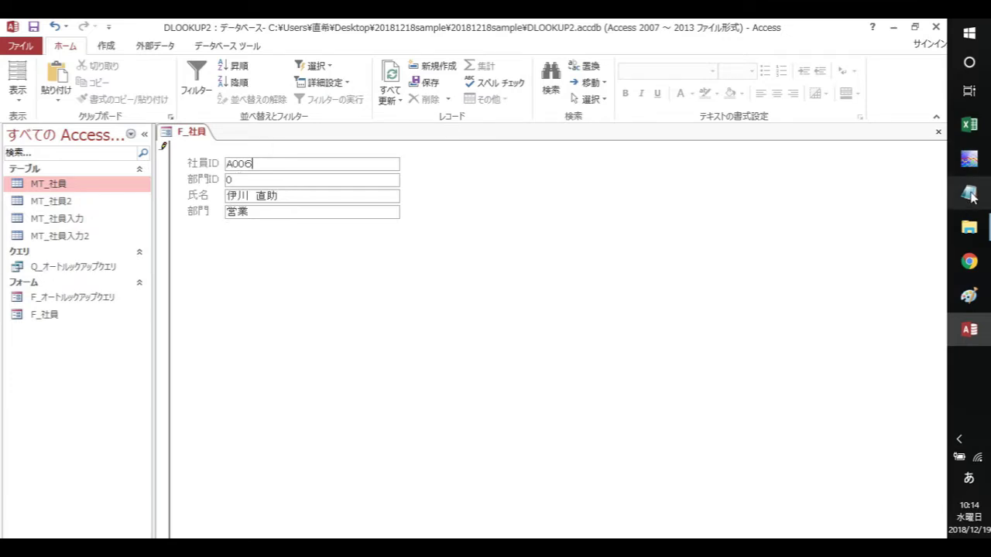
{"action": "left_click", "coordinate": [968, 193]}
{"action": "left_click", "coordinate": [238, 302]}
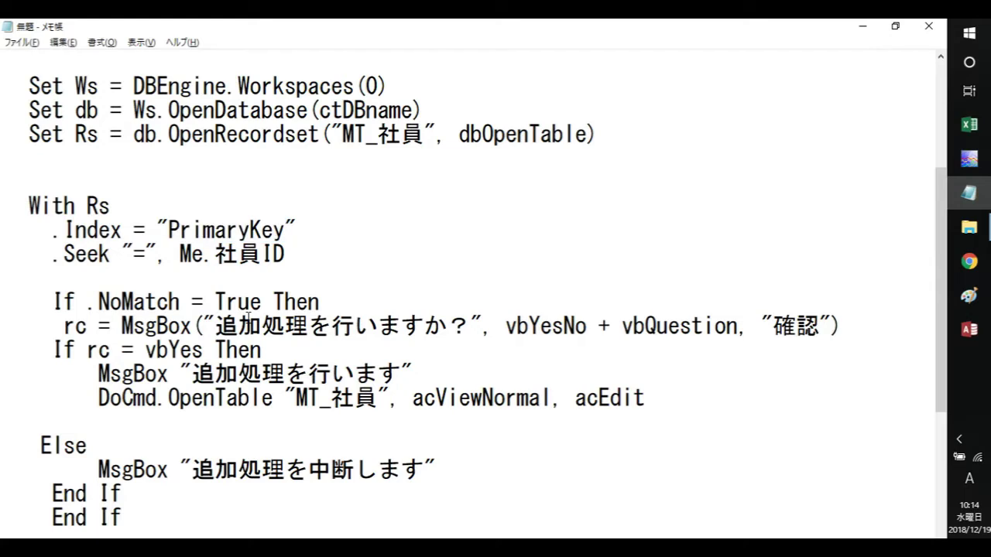
{"action": "left_click", "coordinate": [342, 135]}
{"action": "left_click_drag", "start_coordinate": [344, 136], "coordinate": [430, 140]}
{"action": "left_click", "coordinate": [378, 206]}
{"action": "left_click_drag", "start_coordinate": [108, 302], "coordinate": [263, 302]}
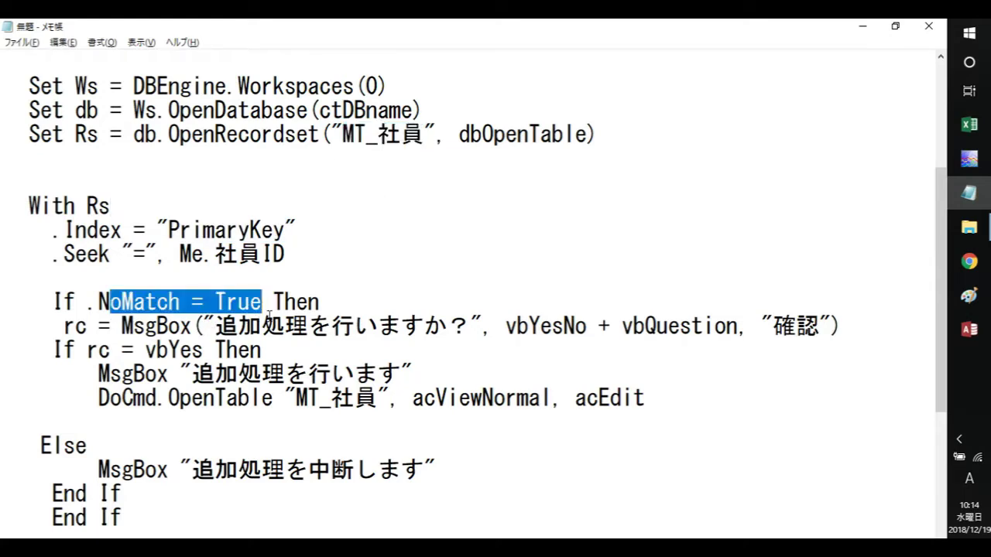
{"action": "left_click", "coordinate": [285, 326]}
{"action": "scroll", "coordinate": [244, 302], "scroll_direction": "down", "scroll_amount": 3}
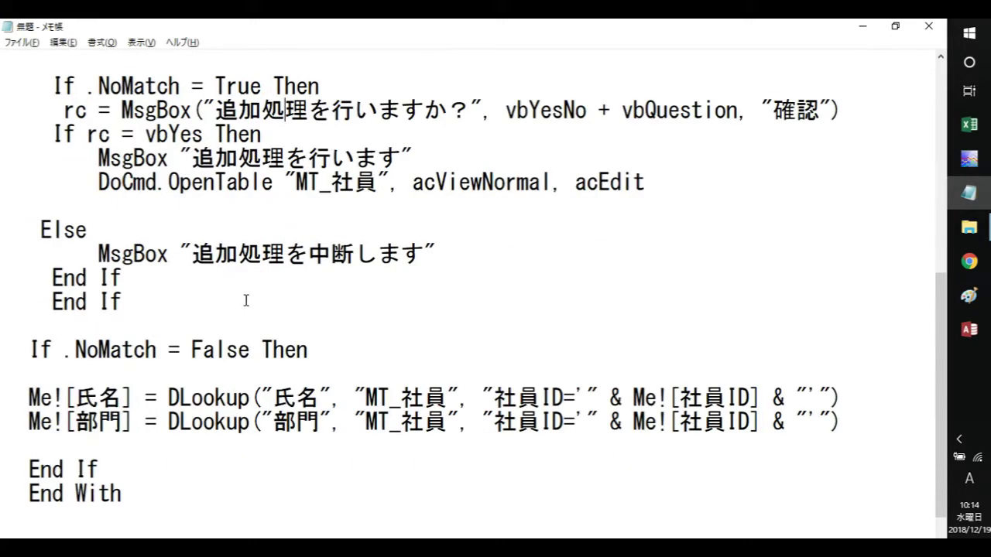
{"action": "scroll", "coordinate": [244, 301], "scroll_direction": "up", "scroll_amount": 2}
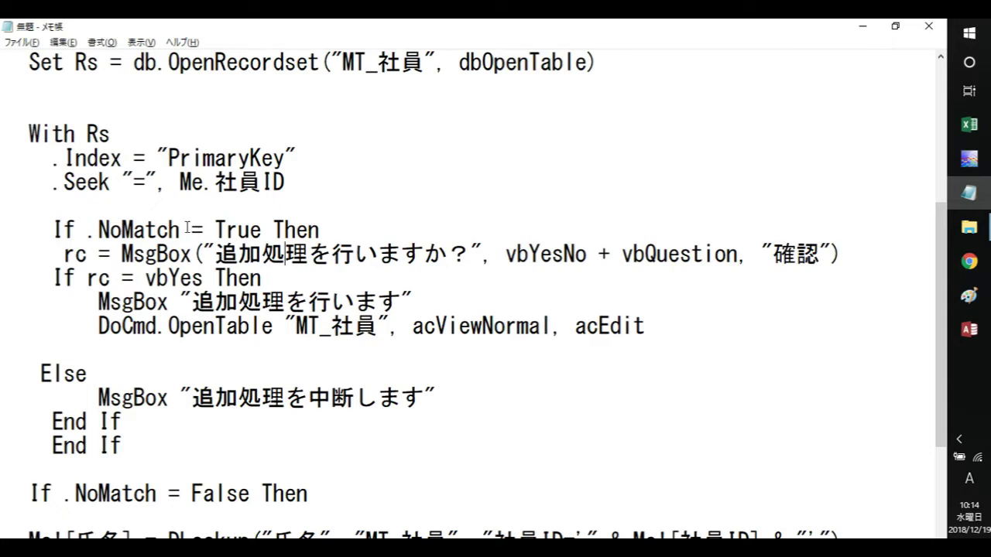
{"action": "left_click_drag", "start_coordinate": [215, 230], "coordinate": [268, 232]}
{"action": "left_click_drag", "start_coordinate": [99, 230], "coordinate": [264, 233]}
{"action": "left_click", "coordinate": [214, 279]}
{"action": "left_click", "coordinate": [248, 265]}
{"action": "scroll", "coordinate": [250, 265], "scroll_direction": "up", "scroll_amount": 1}
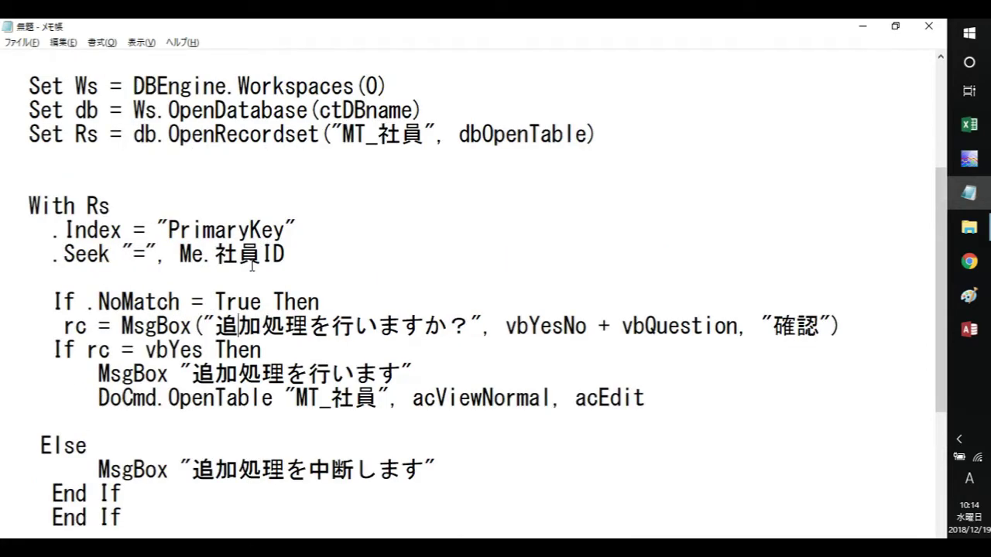
{"action": "scroll", "coordinate": [252, 266], "scroll_direction": "down", "scroll_amount": 1}
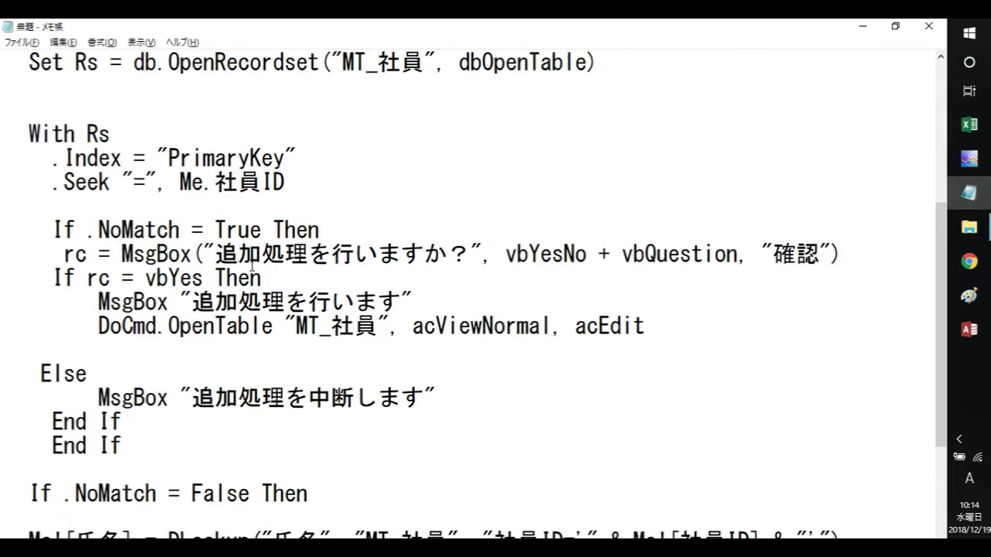
{"action": "left_click_drag", "start_coordinate": [63, 254], "coordinate": [852, 250]}
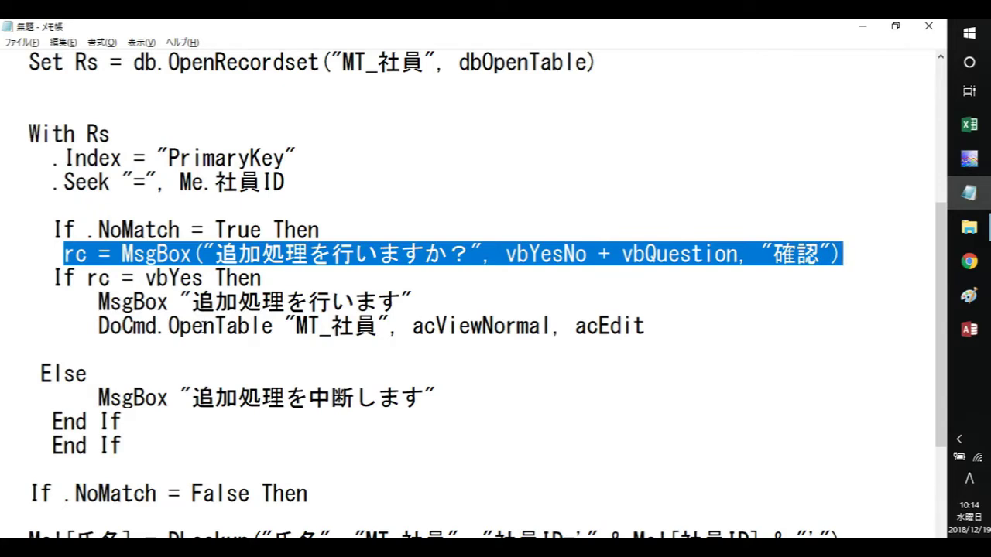
{"action": "left_click", "coordinate": [205, 325]}
{"action": "left_click_drag", "start_coordinate": [99, 302], "coordinate": [443, 302]}
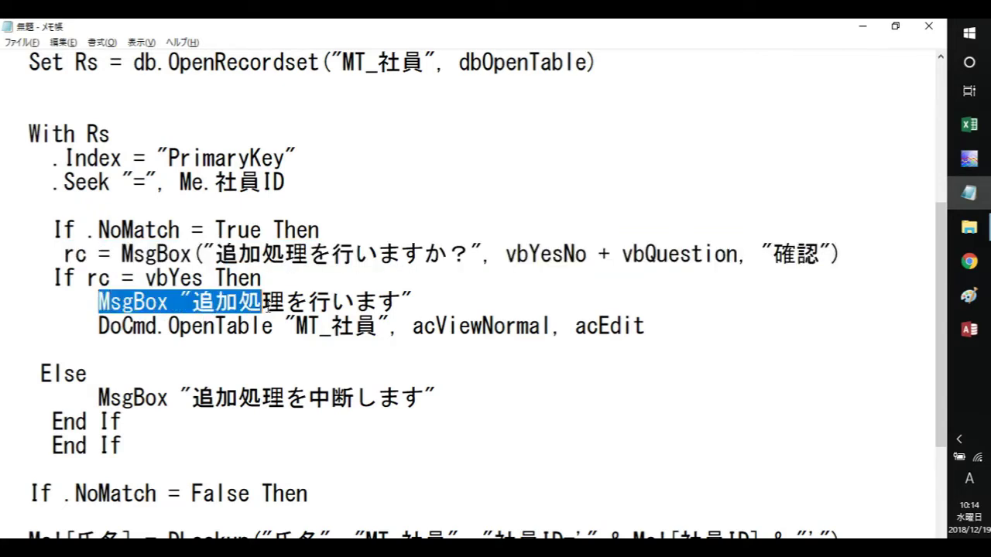
{"action": "left_click", "coordinate": [418, 357]}
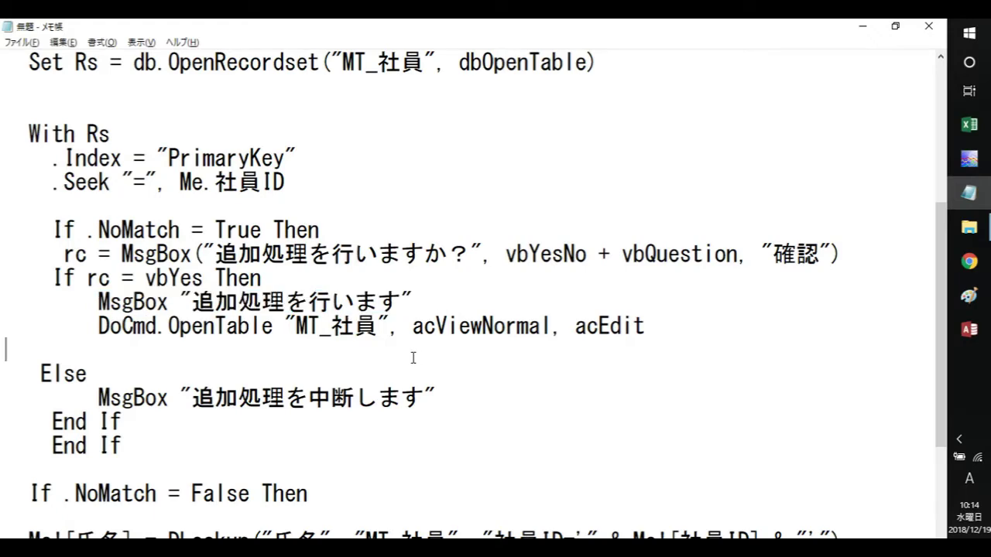
{"action": "mouse_move", "coordinate": [87, 329]}
{"action": "left_mouse_down"}
{"action": "mouse_move", "coordinate": [225, 341]}
{"action": "mouse_move", "coordinate": [663, 332]}
{"action": "left_mouse_up"}
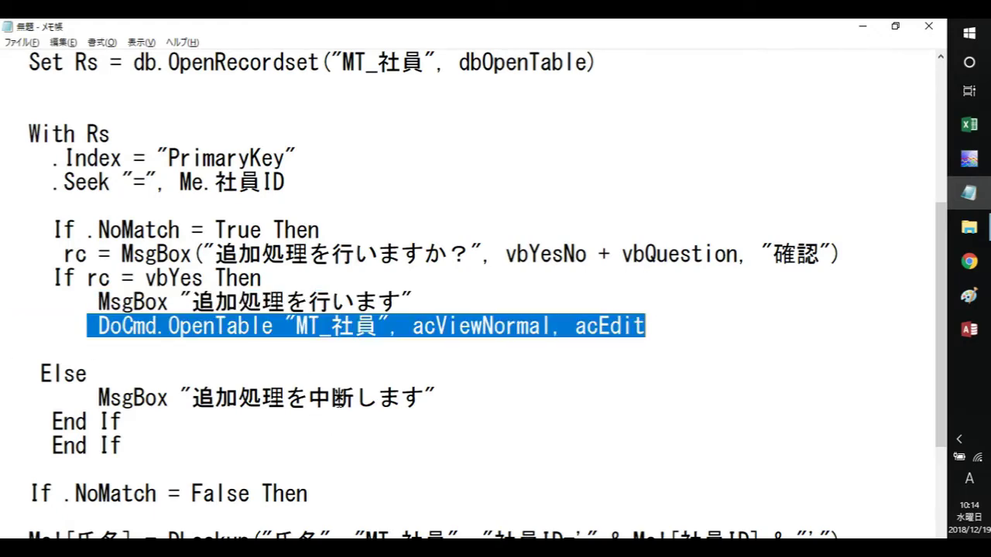
{"action": "scroll", "coordinate": [325, 402], "scroll_direction": "down", "scroll_amount": 3}
{"action": "scroll", "coordinate": [341, 300], "scroll_direction": "up", "scroll_amount": 3}
{"action": "double_click", "coordinate": [49, 374]}
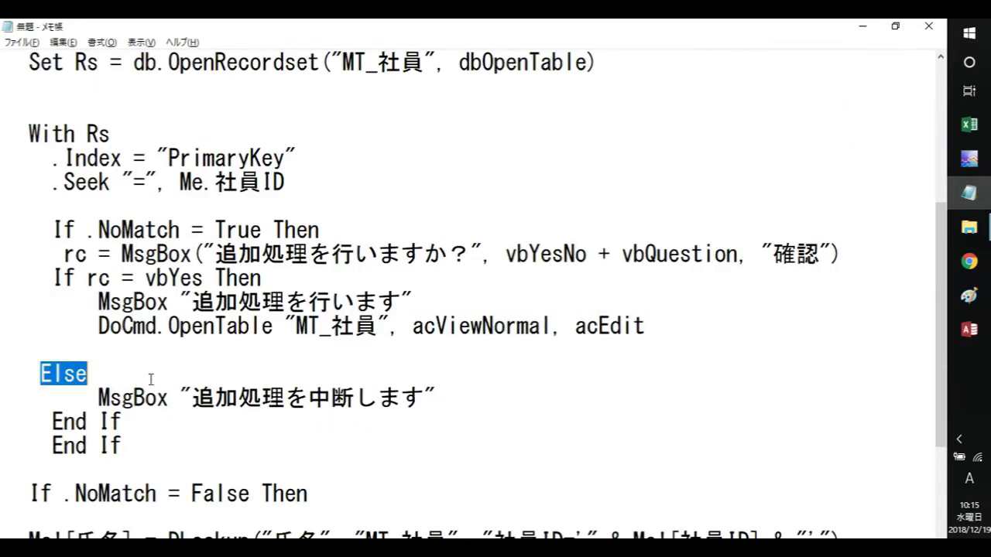
{"action": "left_click_drag", "start_coordinate": [63, 421], "coordinate": [171, 424]}
{"action": "scroll", "coordinate": [198, 439], "scroll_direction": "down", "scroll_amount": 2}
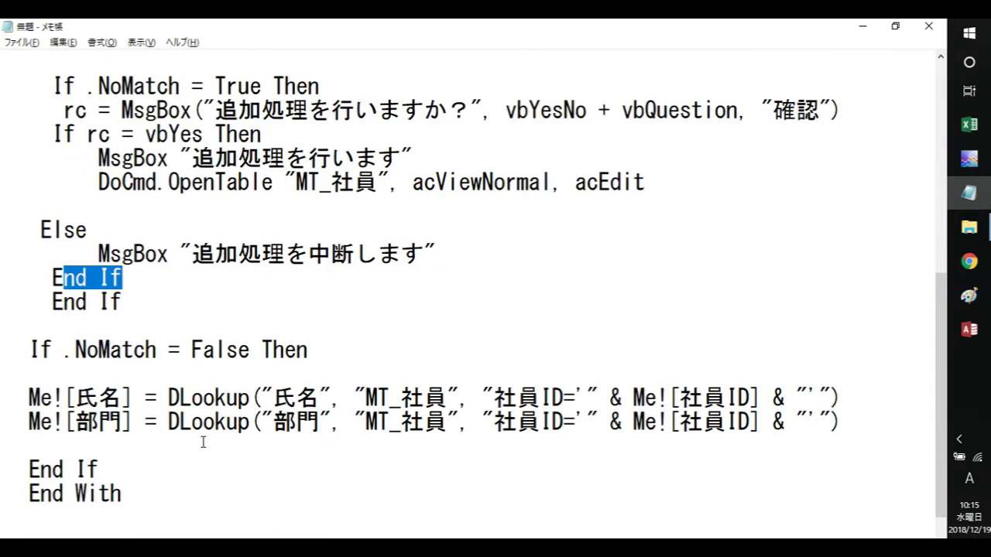
{"action": "left_click", "coordinate": [29, 349]}
{"action": "key", "text": "shift+Home"}
{"action": "scroll", "coordinate": [297, 344], "scroll_direction": "up", "scroll_amount": 3}
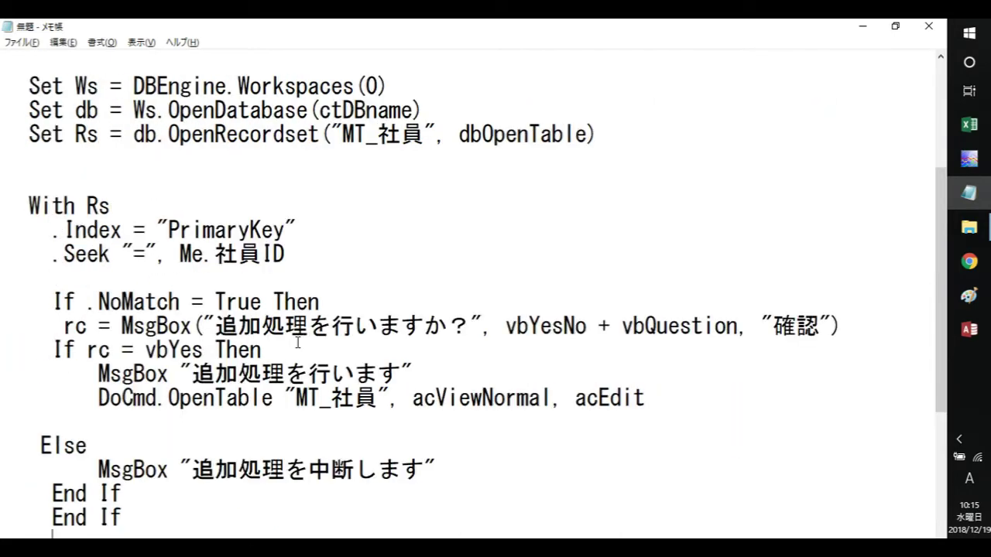
{"action": "left_click_drag", "start_coordinate": [354, 136], "coordinate": [424, 137]}
{"action": "left_click", "coordinate": [390, 229]}
{"action": "left_click_drag", "start_coordinate": [186, 231], "coordinate": [254, 232]}
{"action": "left_click", "coordinate": [360, 249]}
{"action": "scroll", "coordinate": [358, 260], "scroll_direction": "down", "scroll_amount": 4}
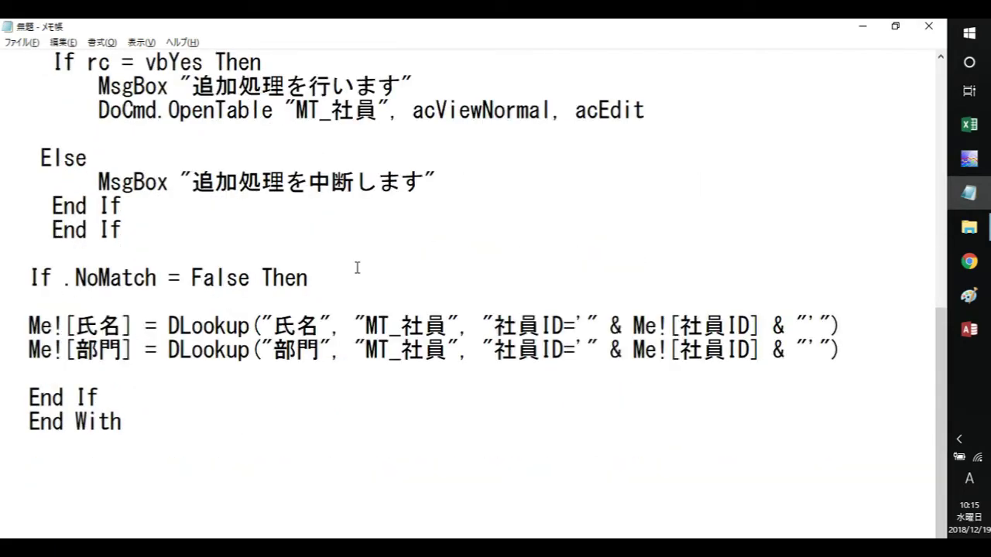
{"action": "left_click_drag", "start_coordinate": [191, 286], "coordinate": [256, 291]}
{"action": "left_click", "coordinate": [256, 291]}
{"action": "left_click_drag", "start_coordinate": [191, 285], "coordinate": [258, 289]}
{"action": "left_click_drag", "start_coordinate": [18, 328], "coordinate": [873, 351]}
{"action": "scroll", "coordinate": [450, 421], "scroll_direction": "up", "scroll_amount": 3}
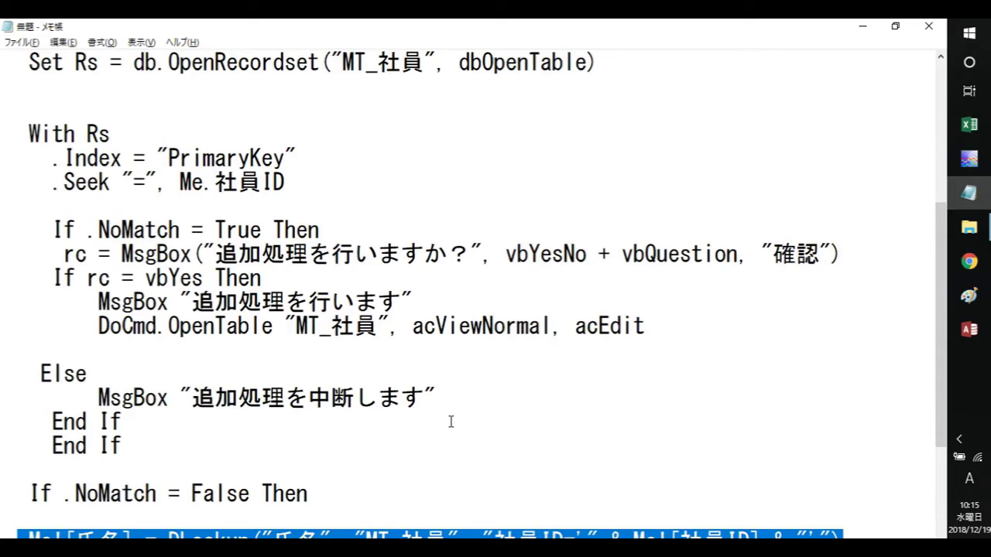
{"action": "scroll", "coordinate": [451, 422], "scroll_direction": "up", "scroll_amount": 4}
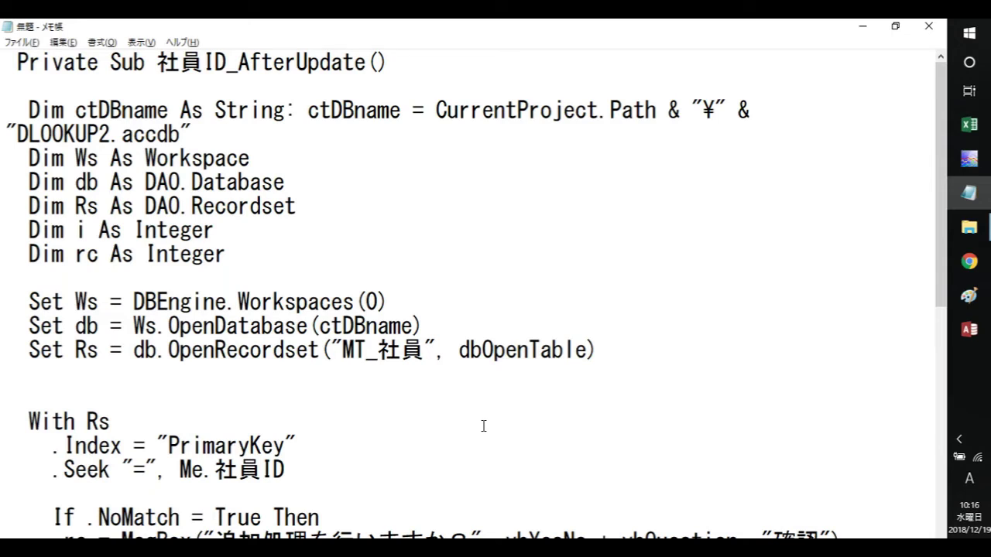
Switch back to the Access database showing the F_社員 form
{"action": "left_click", "coordinate": [969, 329]}
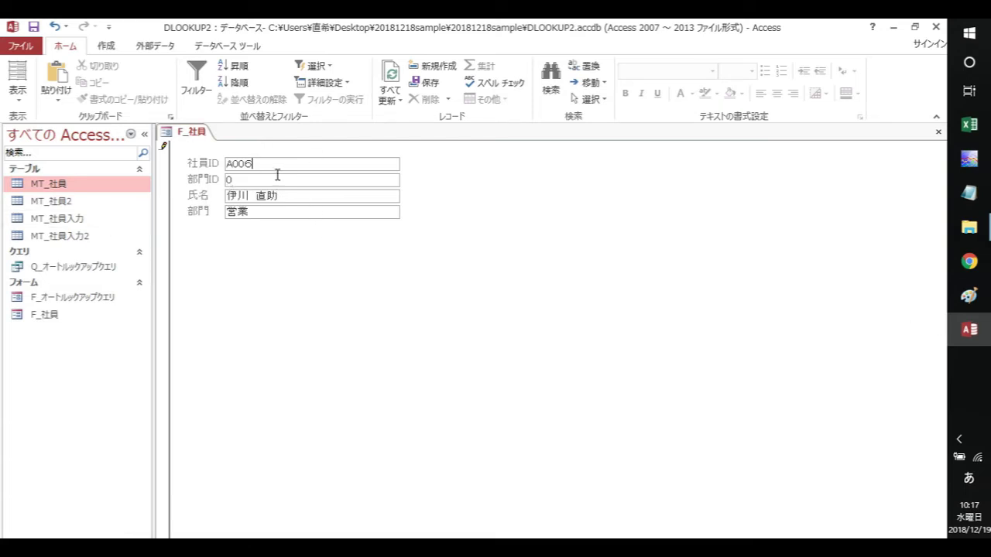
Open the MT_社員 table and select its 社員ID column
{"action": "double_click", "coordinate": [112, 186]}
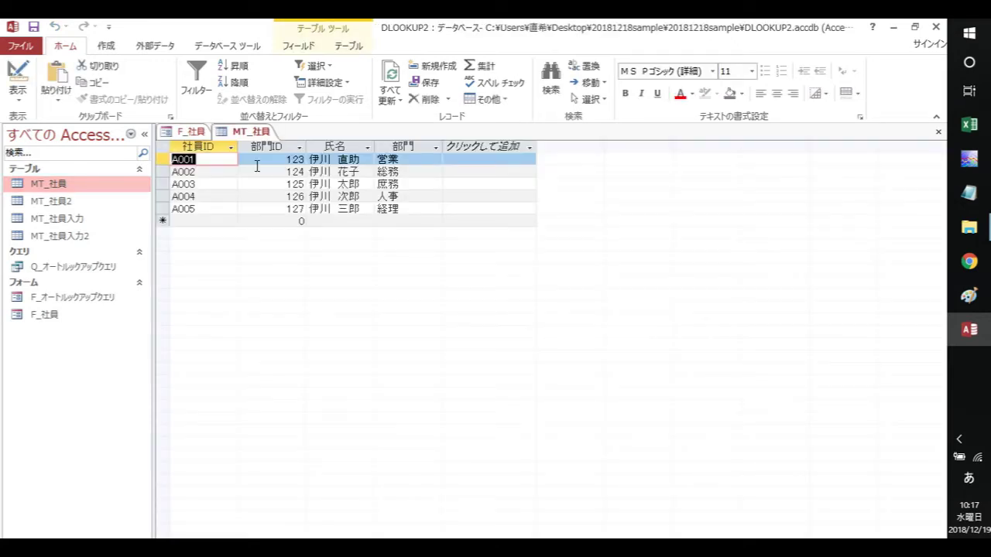
{"action": "left_click", "coordinate": [210, 152]}
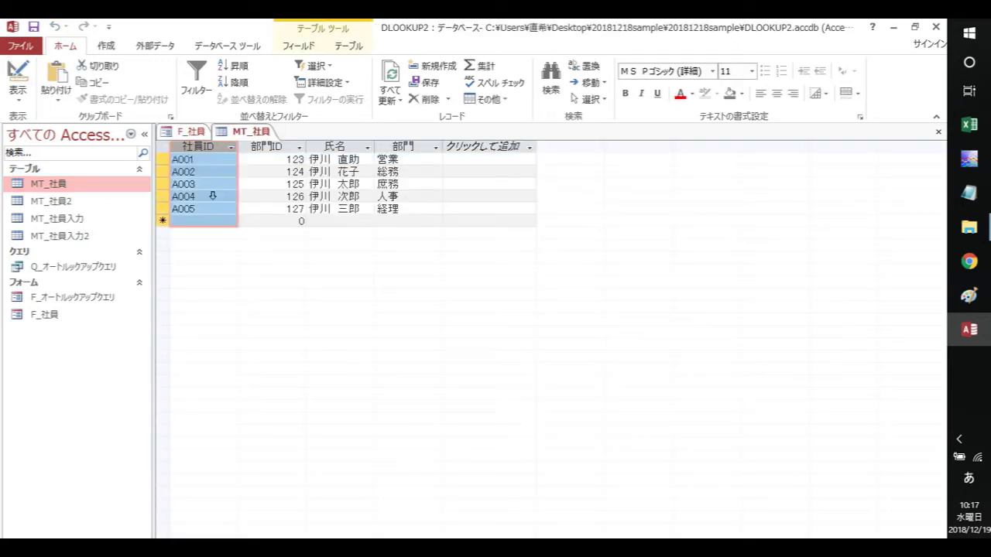
{"action": "left_click", "coordinate": [194, 133]}
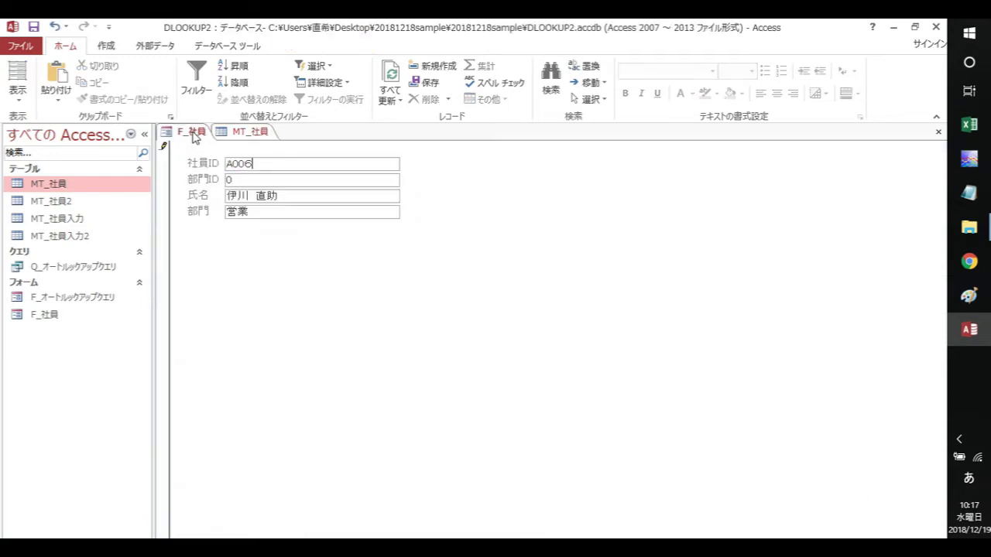
{"action": "left_click", "coordinate": [250, 131]}
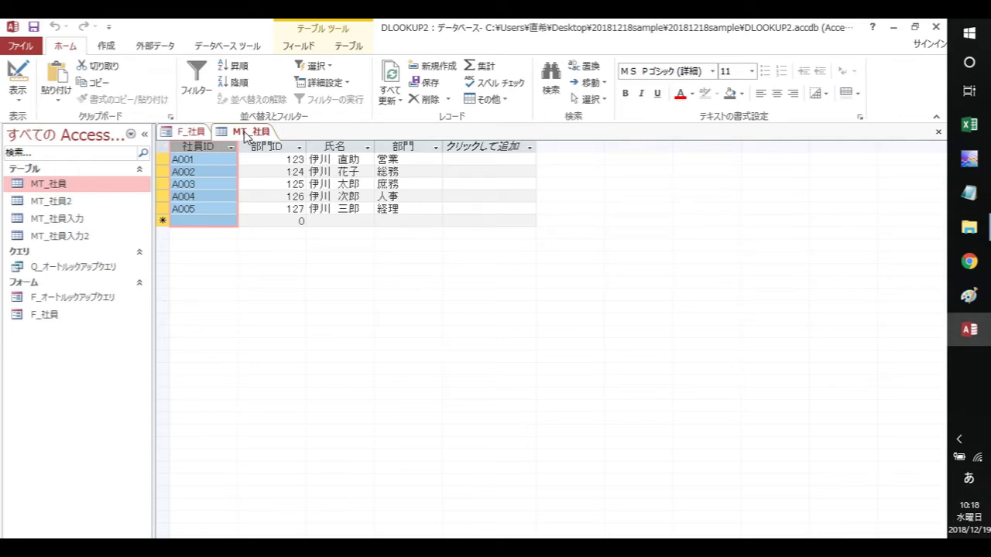
Step through employee records A002 to A005 down to the empty new-record row
{"action": "left_click", "coordinate": [205, 175]}
{"action": "left_click", "coordinate": [206, 187]}
{"action": "left_click", "coordinate": [210, 198]}
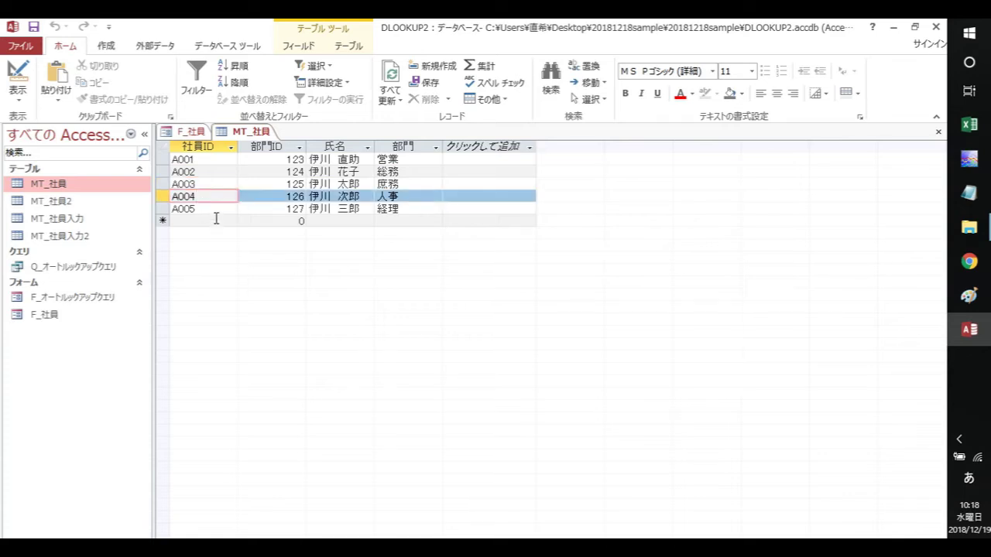
{"action": "left_click", "coordinate": [214, 210]}
{"action": "left_click", "coordinate": [210, 223]}
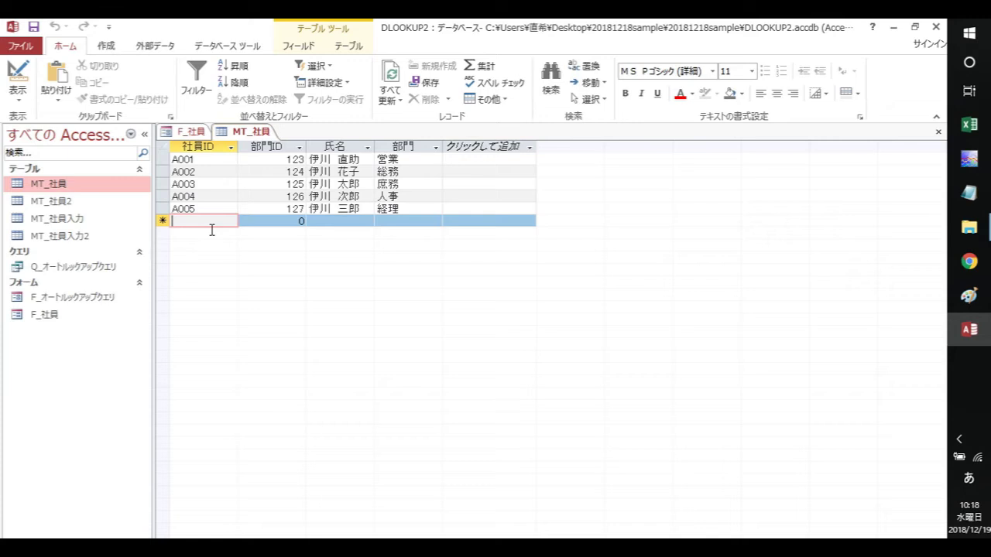
{"action": "left_click", "coordinate": [90, 271]}
{"action": "right_click", "coordinate": [90, 275]}
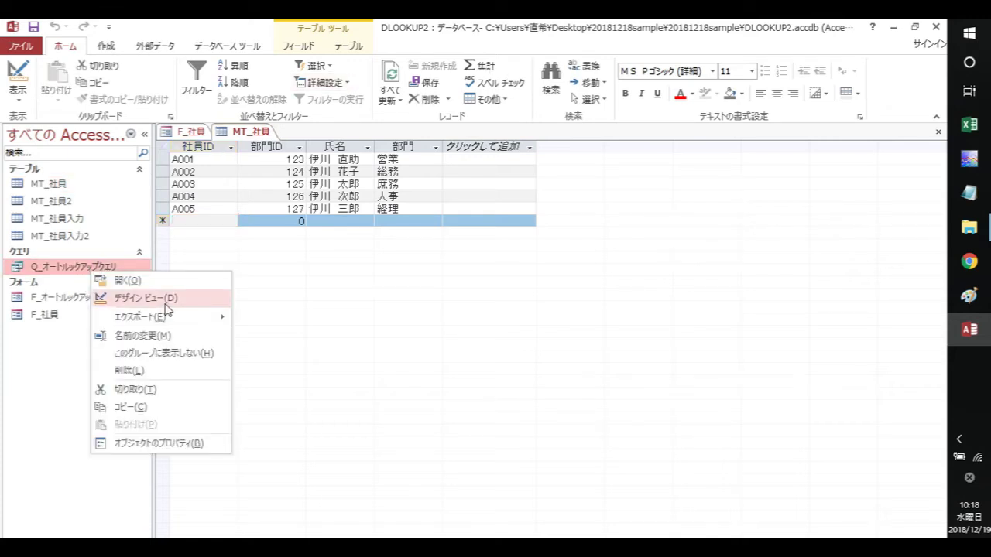
{"action": "left_click", "coordinate": [161, 302]}
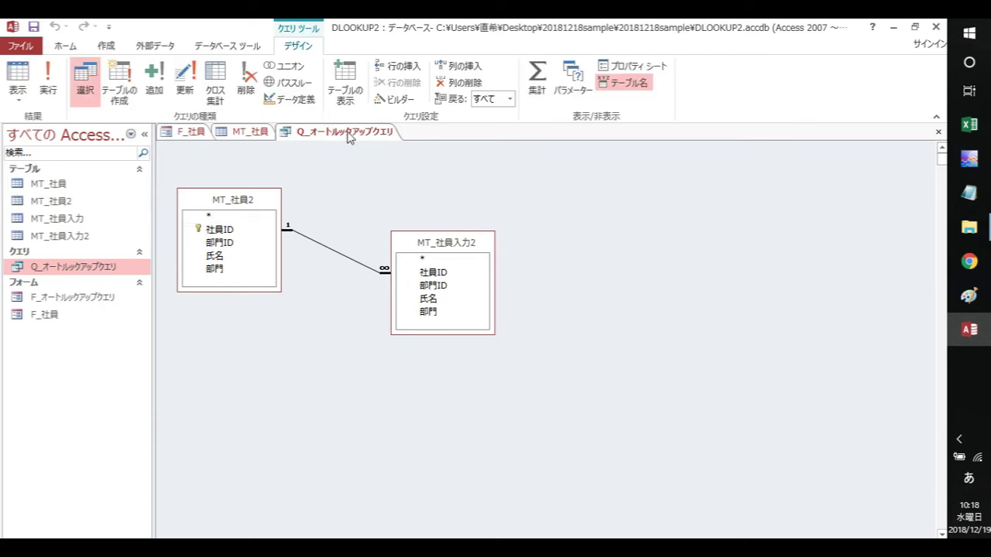
{"action": "right_click", "coordinate": [348, 133]}
{"action": "left_click", "coordinate": [389, 215]}
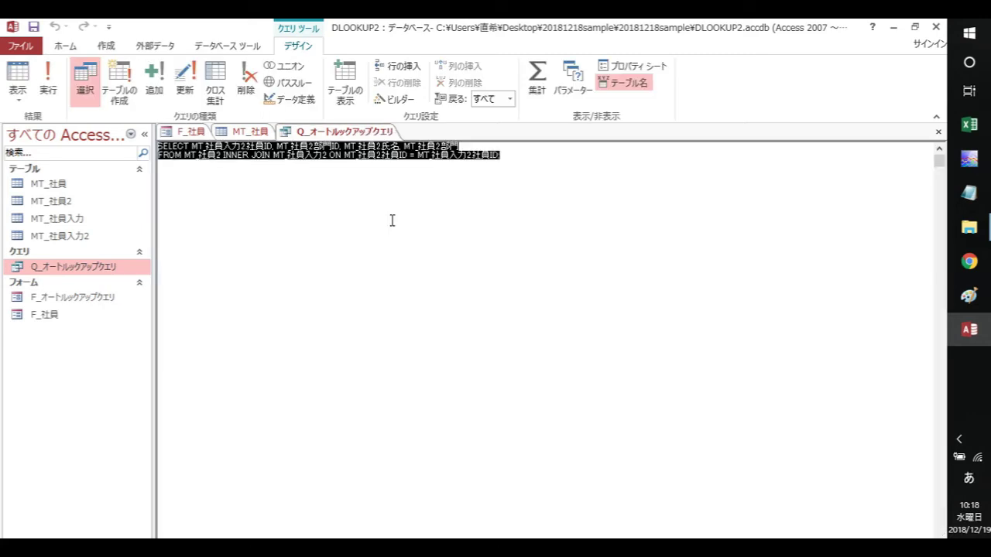
{"action": "left_click", "coordinate": [937, 132]}
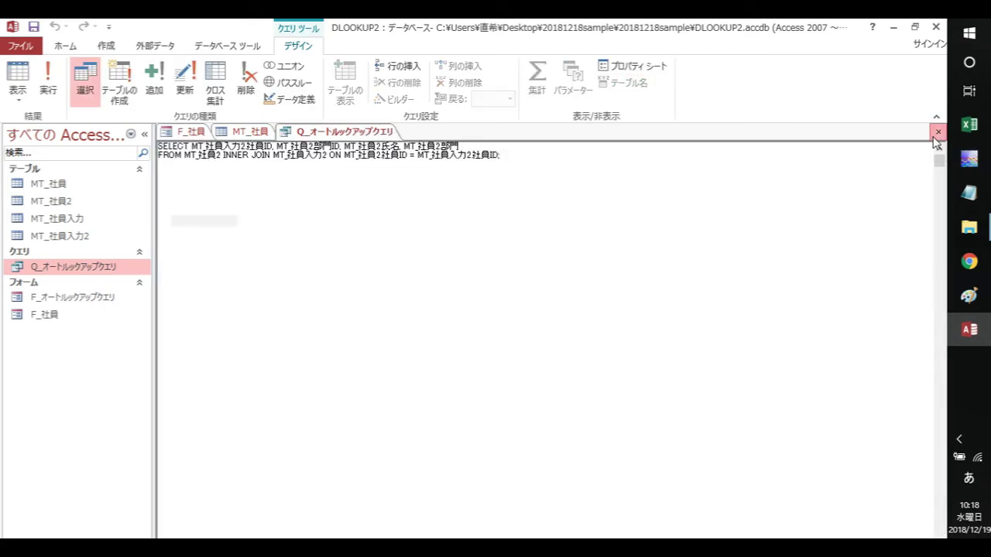
{"action": "double_click", "coordinate": [104, 301]}
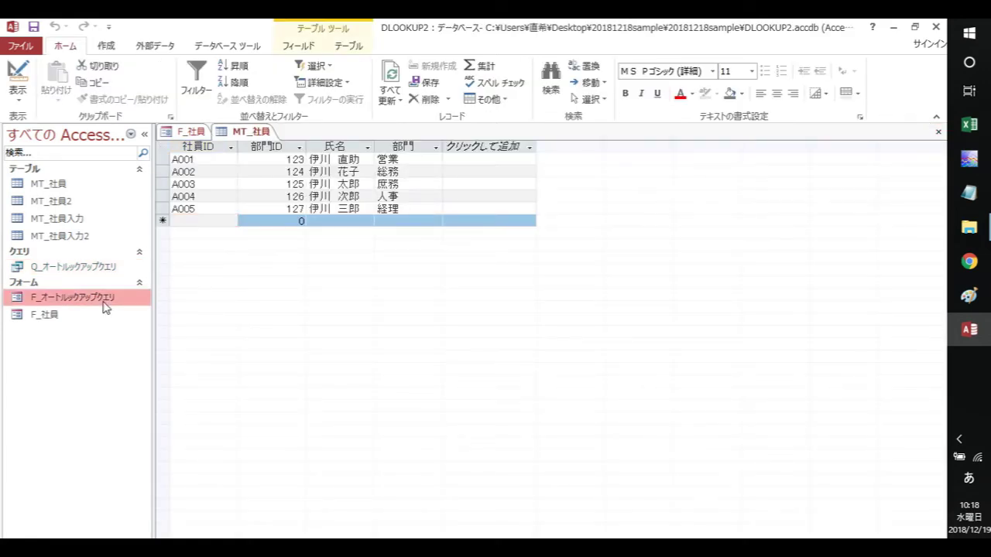
Search the 検索 box for A004 to show 部門ID 126, 部門 人事
{"action": "left_click", "coordinate": [332, 170]}
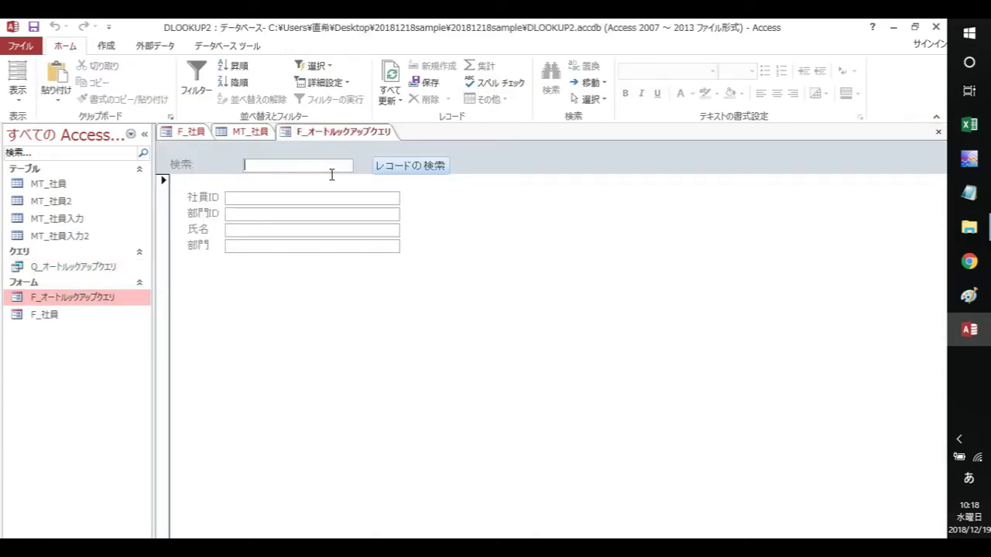
{"action": "type", "text": "A"}
{"action": "key", "text": "Escape"}
{"action": "key", "text": "Zenkaku_Hankaku"}
{"action": "type", "text": "a"}
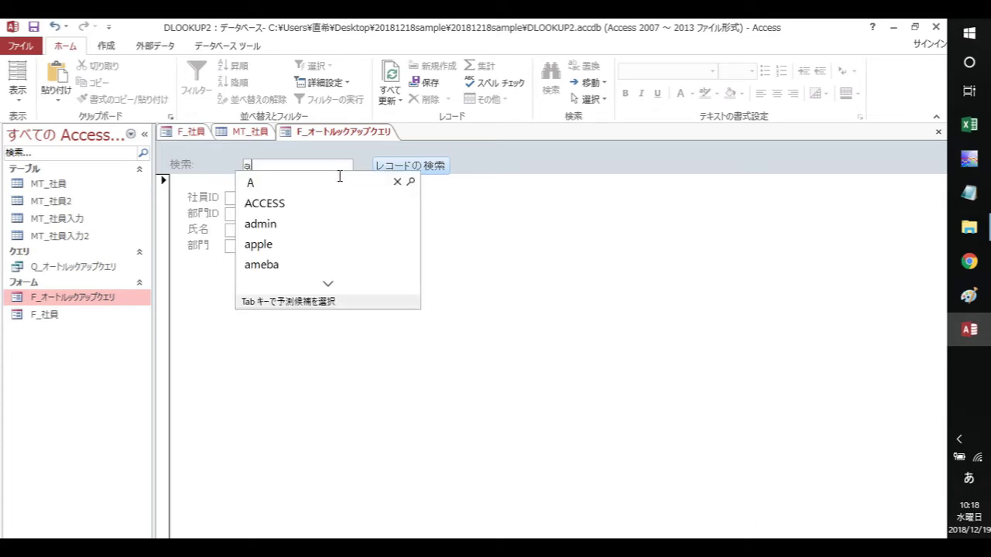
{"action": "key", "text": "BackSpace"}
{"action": "type", "text": "a"}
{"action": "key", "text": "BackSpace"}
{"action": "type", "text": "a"}
{"action": "key", "text": "BackSpace"}
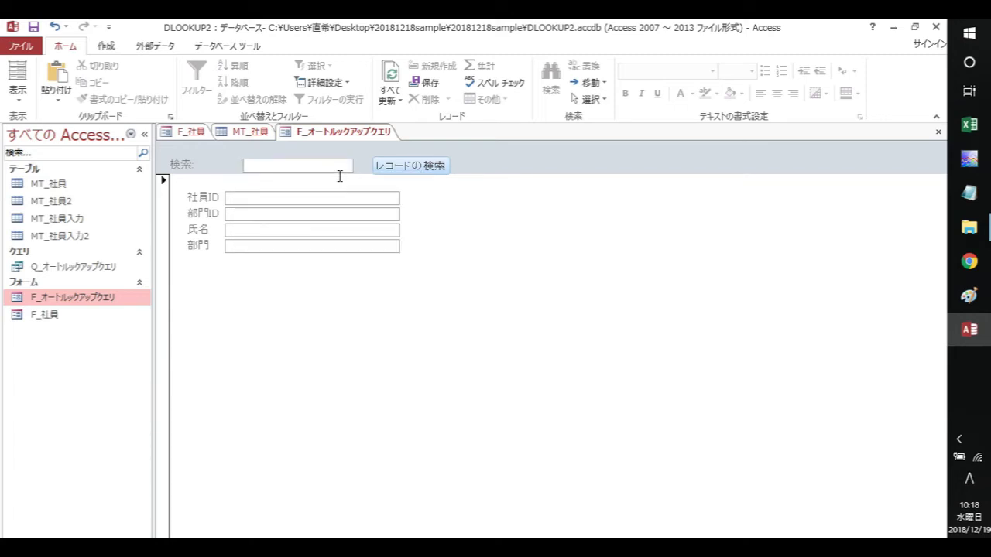
{"action": "type", "text": "a"}
{"action": "key", "text": "BackSpace"}
{"action": "type", "text": "A004"}
{"action": "left_click", "coordinate": [389, 176]}
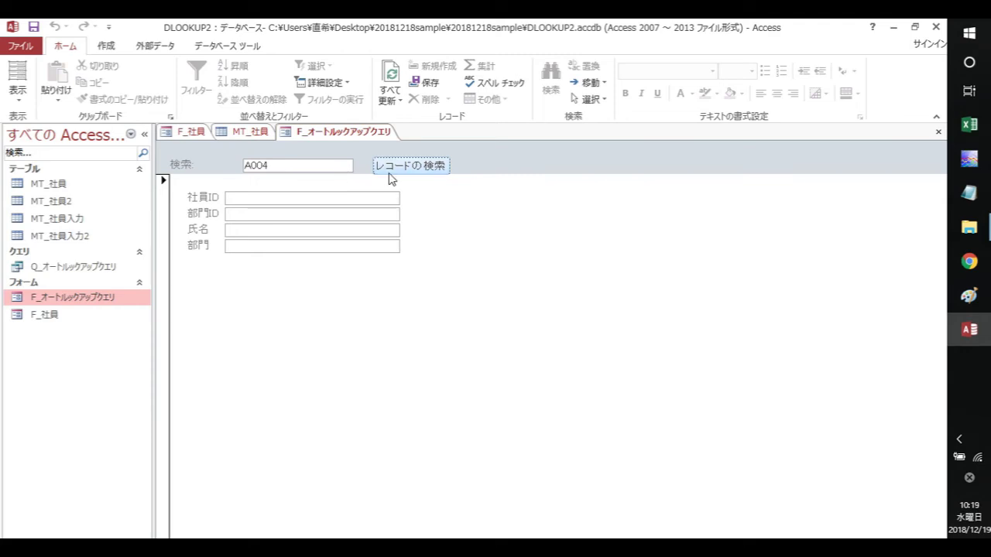
Search for the missing ID A008 and decline adding it
{"action": "left_click", "coordinate": [290, 168]}
{"action": "type", "text": "A008"}
{"action": "left_click", "coordinate": [424, 173]}
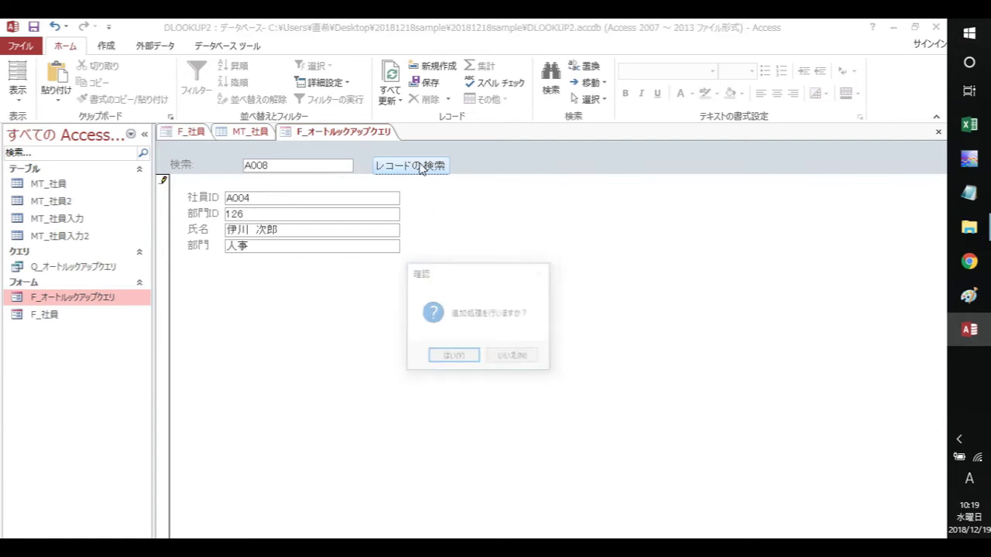
{"action": "left_click", "coordinate": [520, 359]}
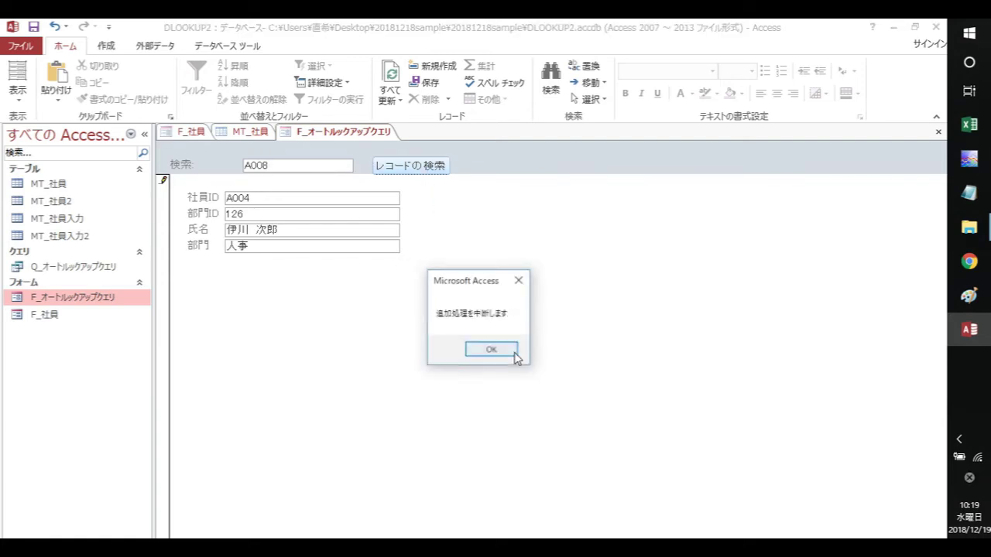
{"action": "left_click", "coordinate": [507, 350]}
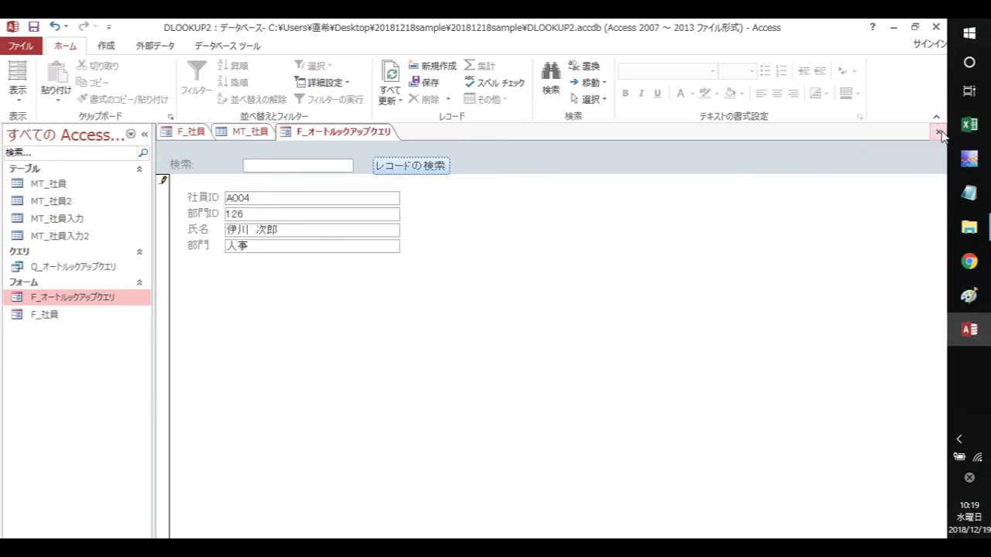
Bring back the Notepad listing, highlight the MT_社員 OpenRecordset arguments, then minimize Notepad
{"action": "left_click", "coordinate": [968, 193]}
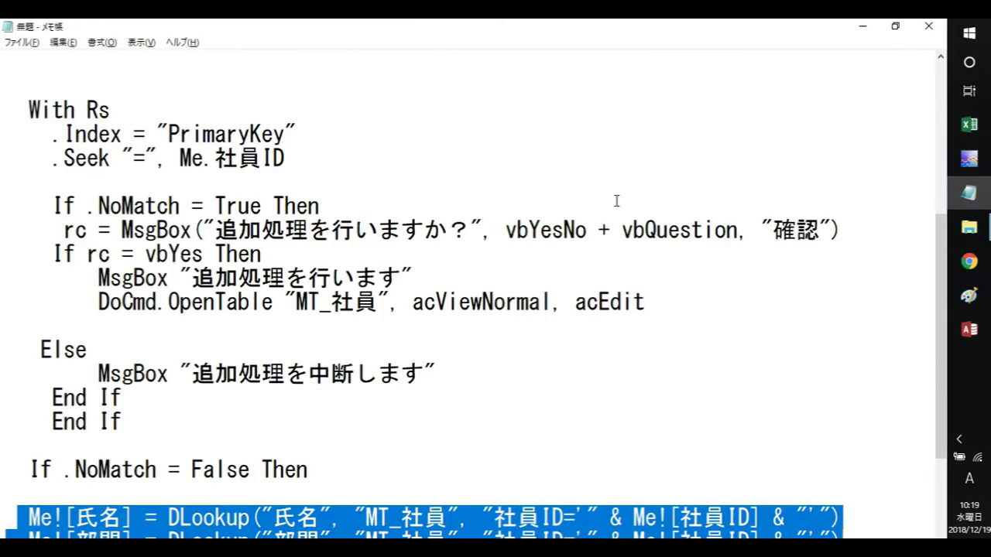
{"action": "scroll", "coordinate": [503, 279], "scroll_direction": "up", "scroll_amount": 5}
{"action": "left_click_drag", "start_coordinate": [347, 359], "coordinate": [430, 368]}
{"action": "left_click", "coordinate": [383, 399]}
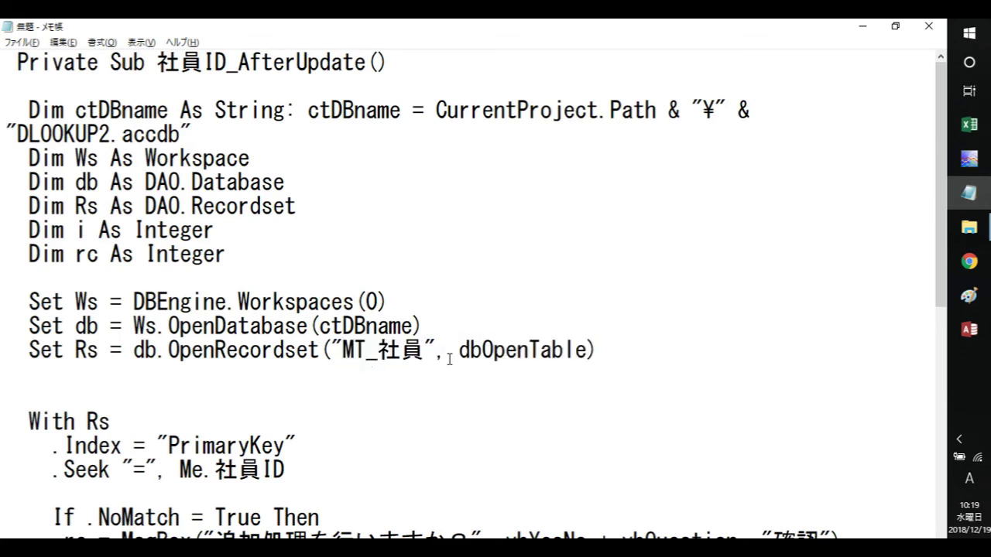
{"action": "scroll", "coordinate": [449, 358], "scroll_direction": "down", "scroll_amount": 4}
{"action": "left_click", "coordinate": [863, 26]}
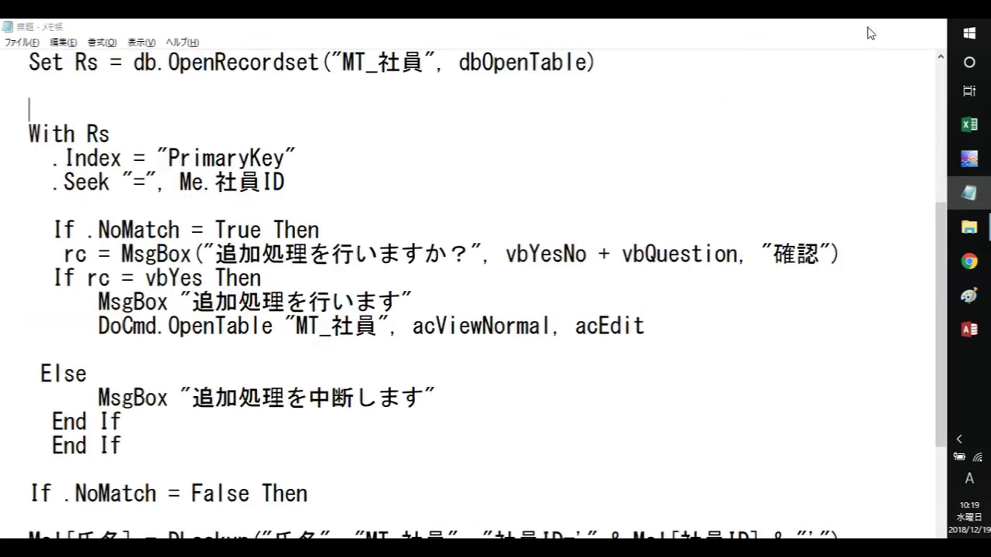